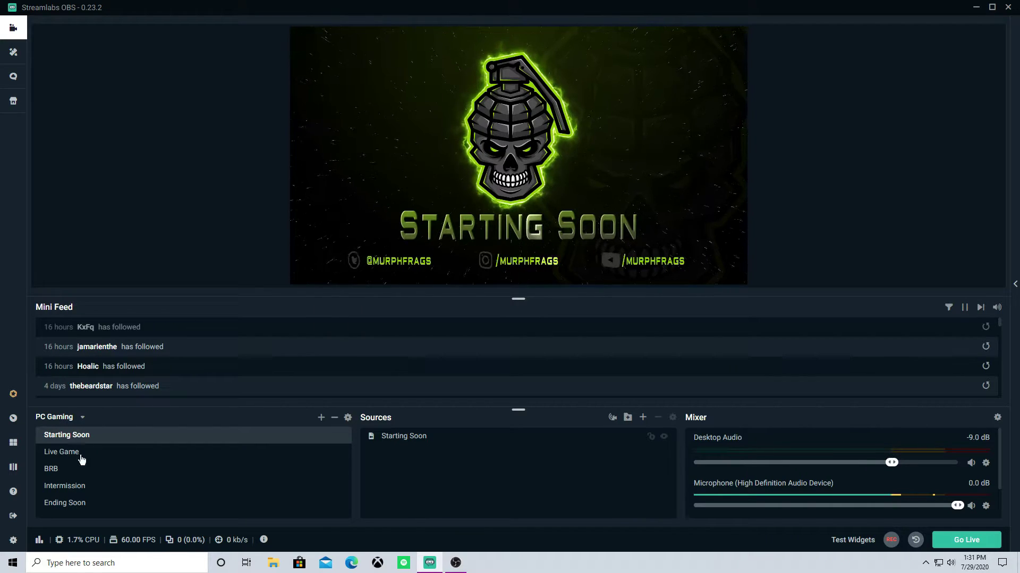
# Step: Set the Track 1 audio bitrate to 320 in the output audio settings
pyautogui.click(10, 543)
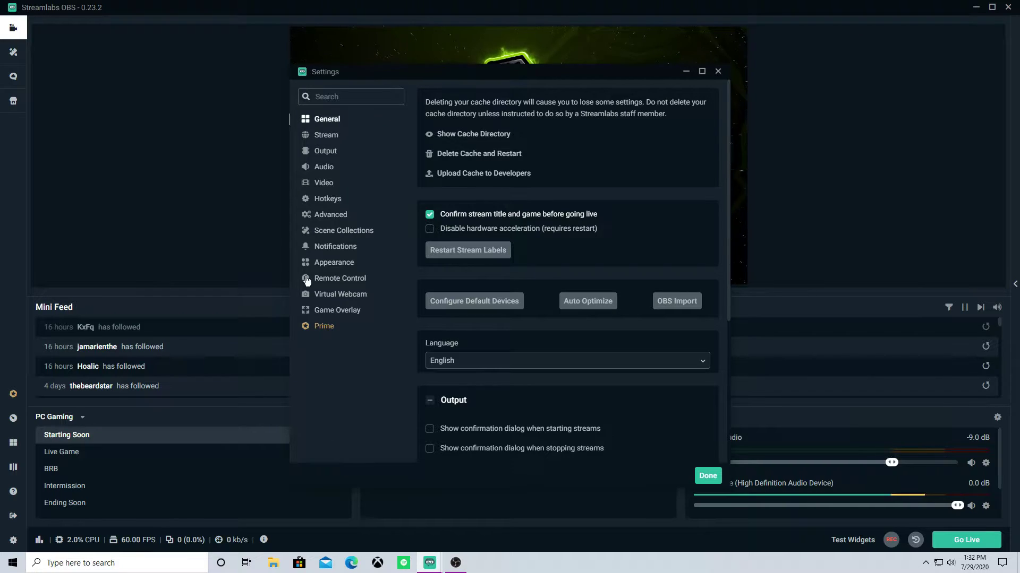
pyautogui.click(330, 153)
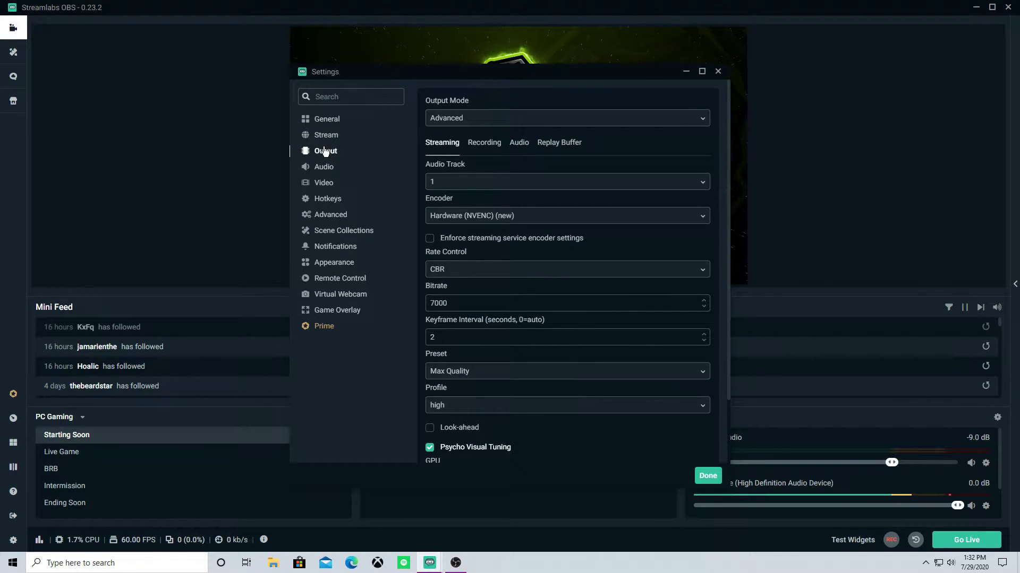
pyautogui.click(524, 145)
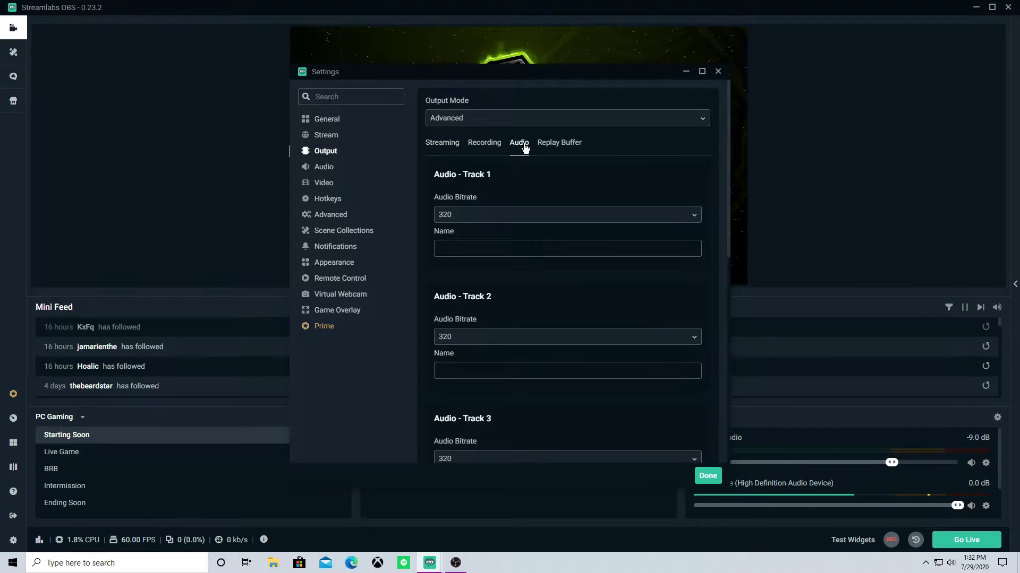
pyautogui.click(535, 222)
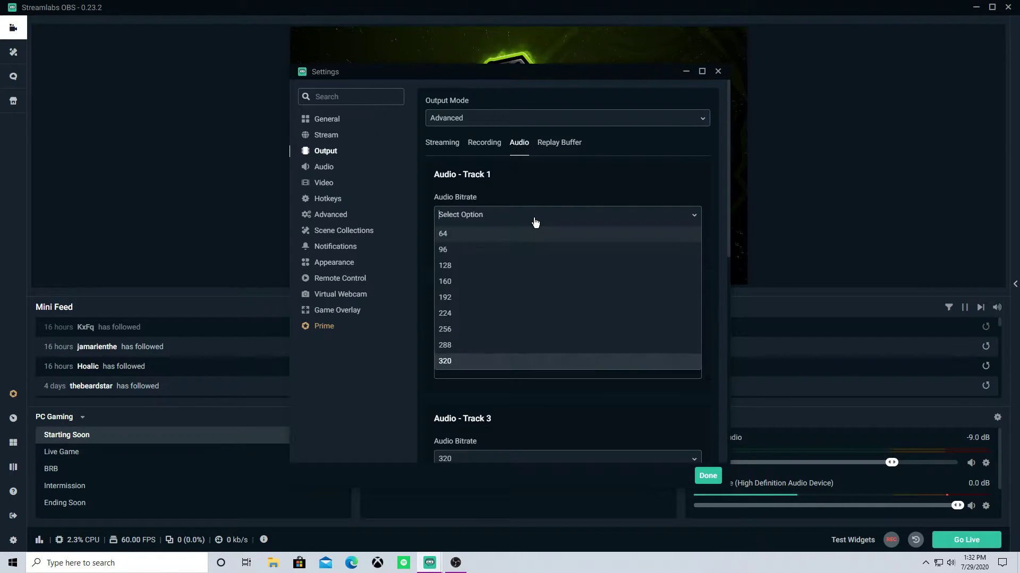
pyautogui.click(535, 200)
pyautogui.click(523, 211)
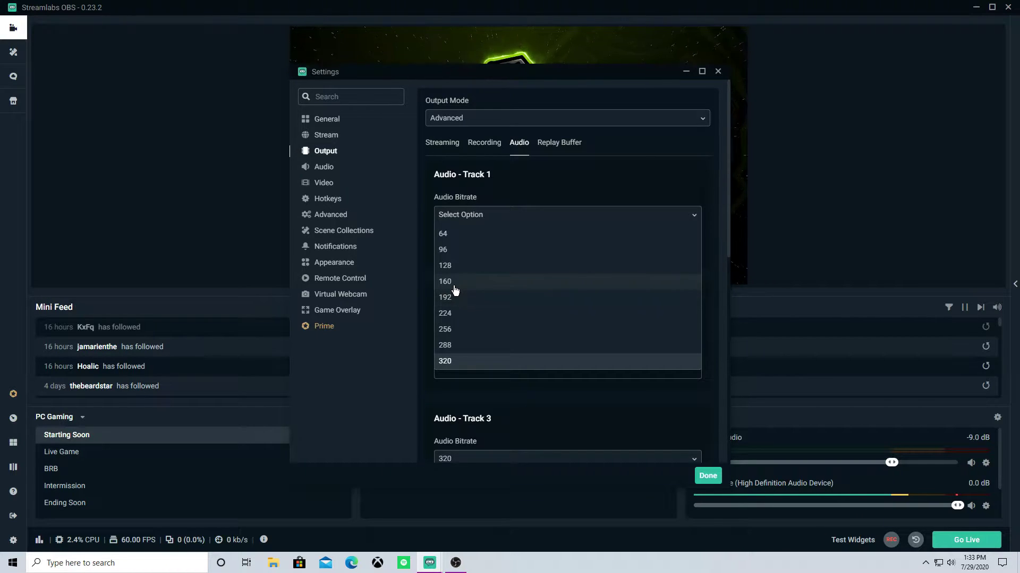
pyautogui.click(471, 362)
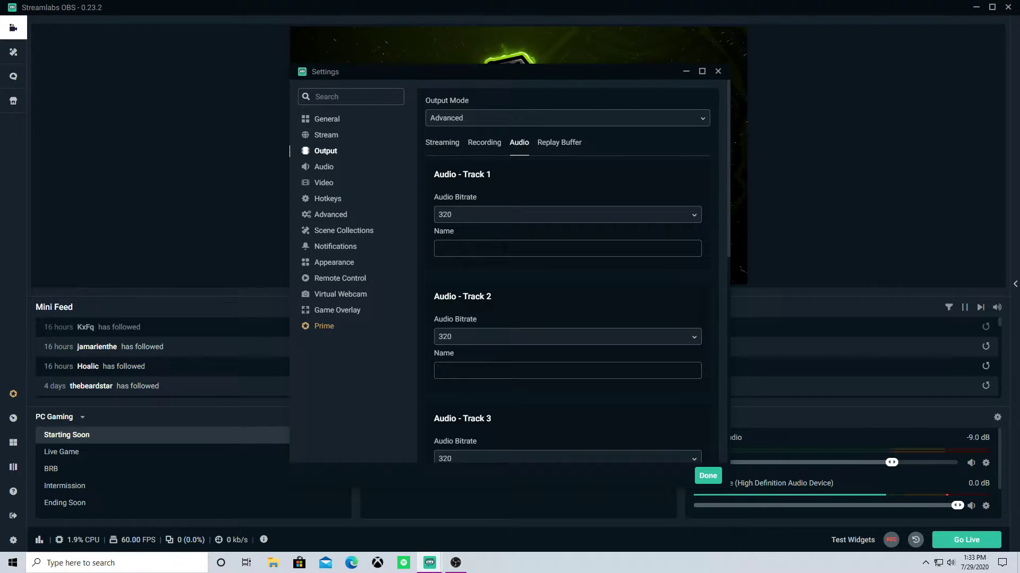
pyautogui.click(496, 215)
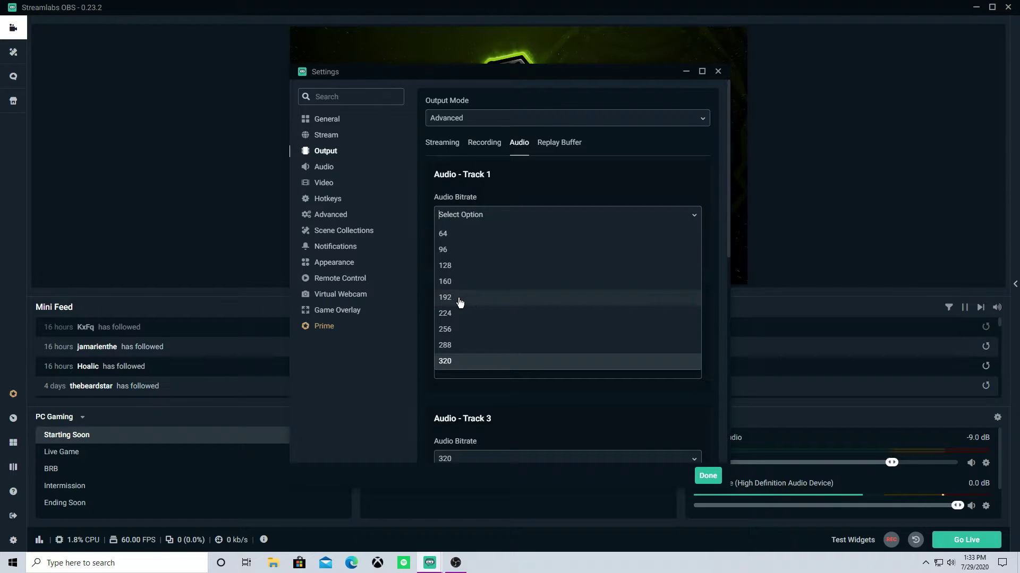
pyautogui.click(457, 361)
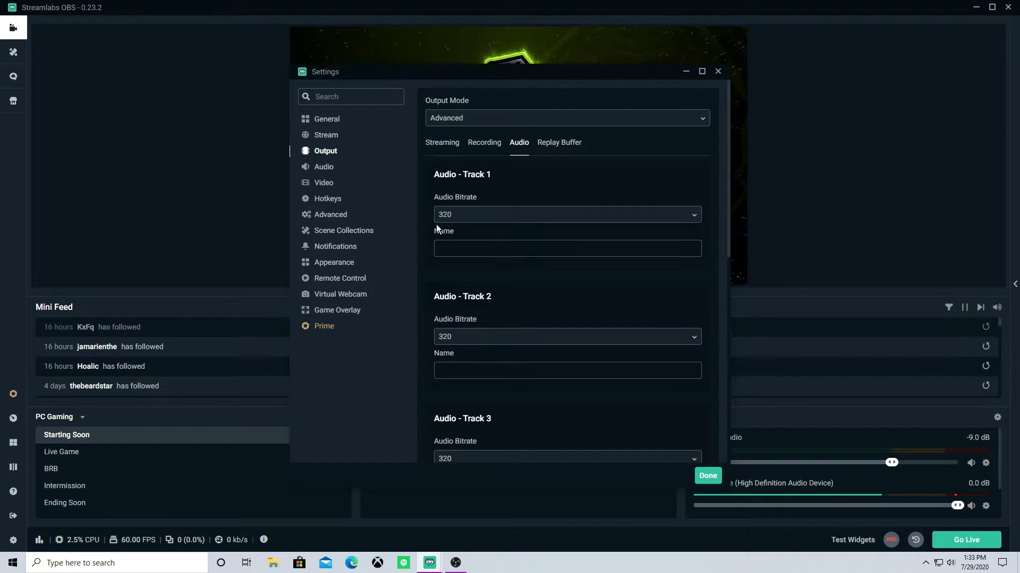
pyautogui.click(462, 214)
pyautogui.click(455, 357)
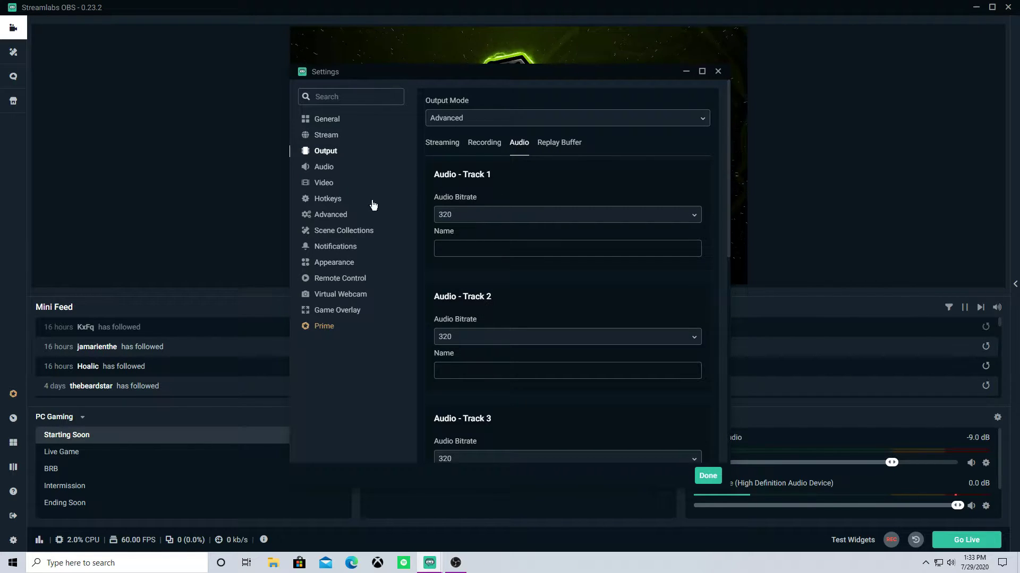
pyautogui.click(345, 136)
pyautogui.click(347, 154)
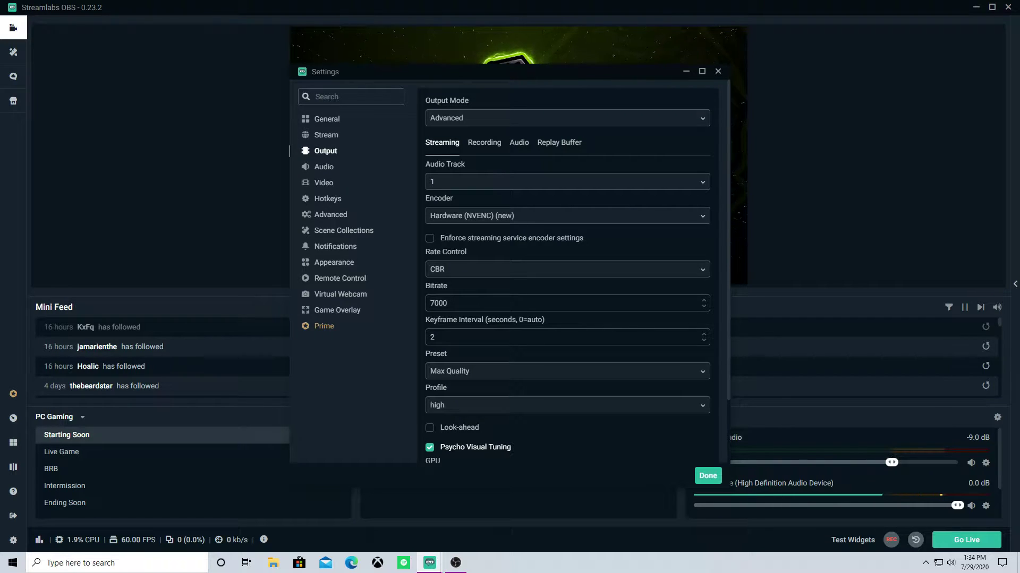
pyautogui.click(325, 183)
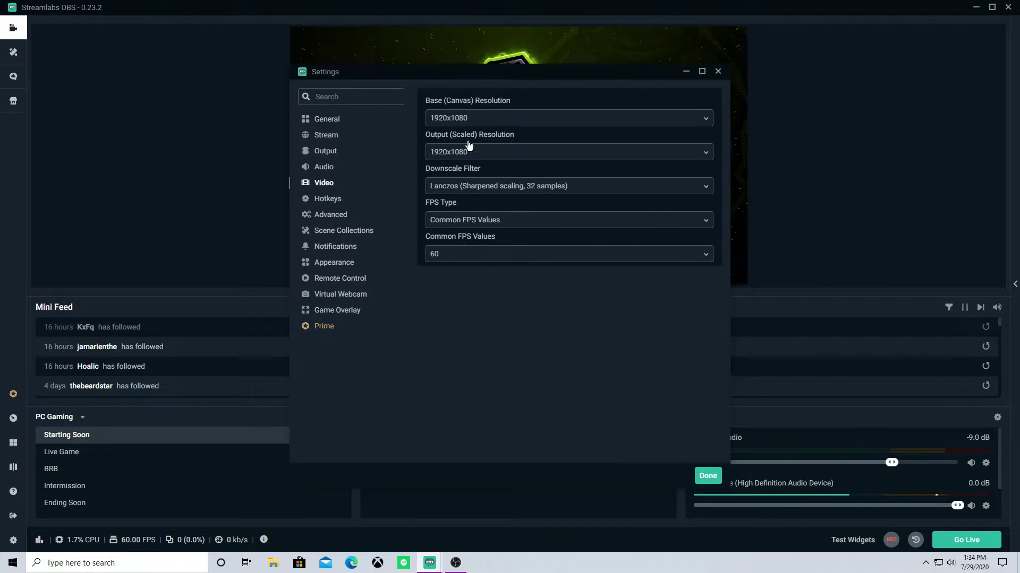
pyautogui.click(344, 169)
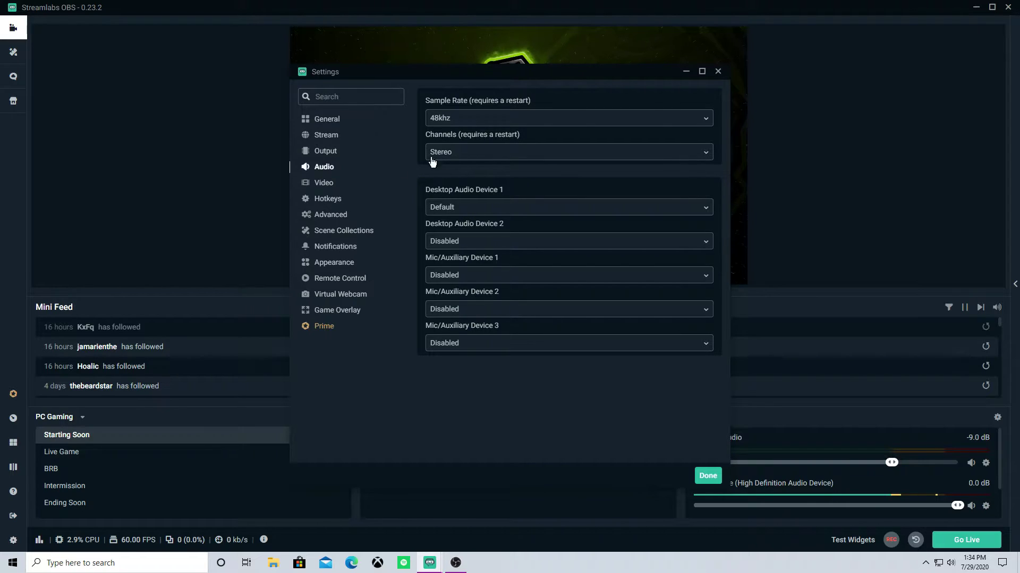
# Step: Select 320 as the audio bitrate for both Track 1 and Track 2 in the output audio settings
pyautogui.click(325, 151)
pyautogui.click(518, 142)
pyautogui.click(458, 215)
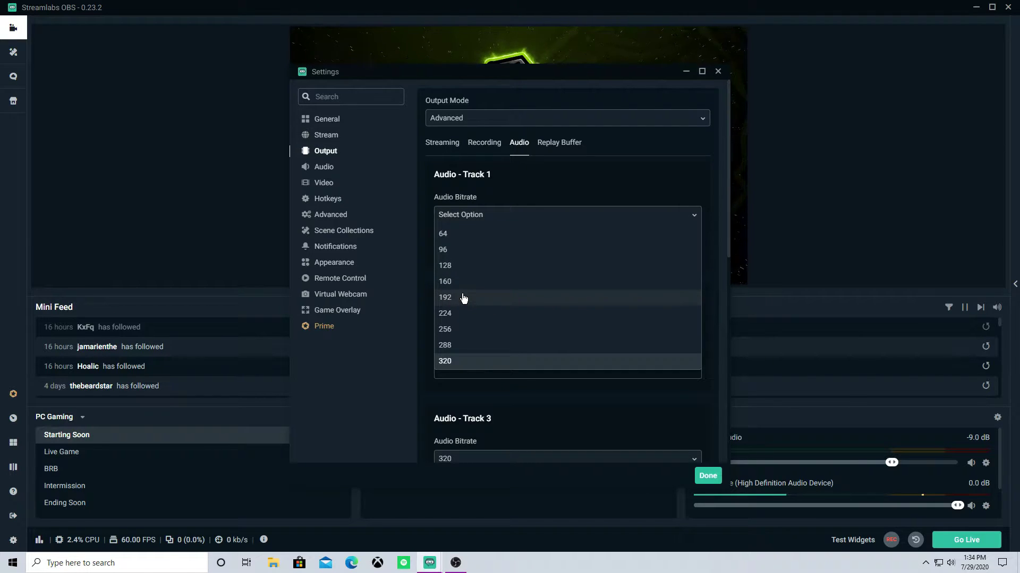
pyautogui.click(461, 362)
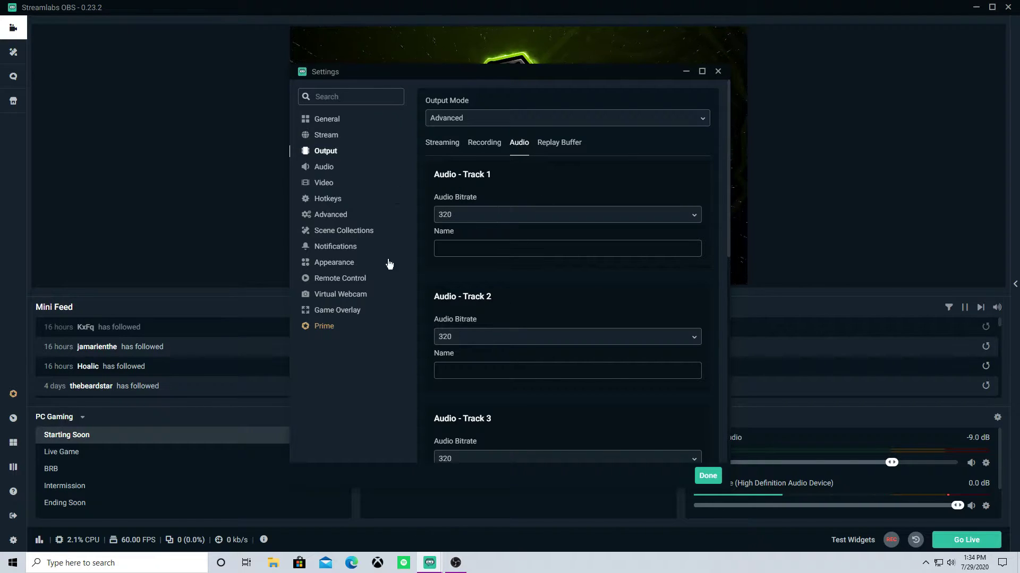
pyautogui.scroll(-2, 438, 218)
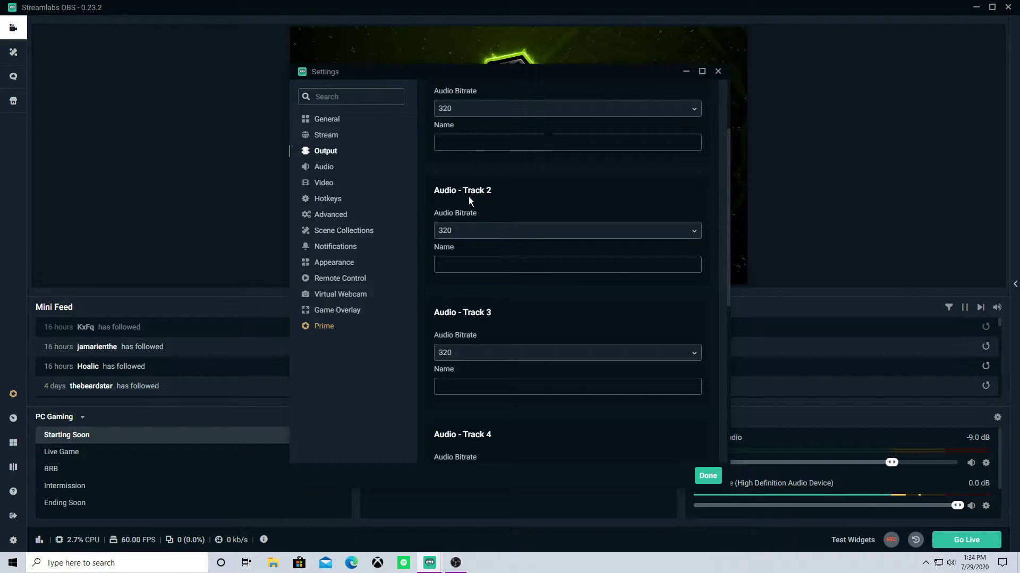
pyautogui.click(478, 234)
pyautogui.click(487, 372)
pyautogui.scroll(2, 570, 247)
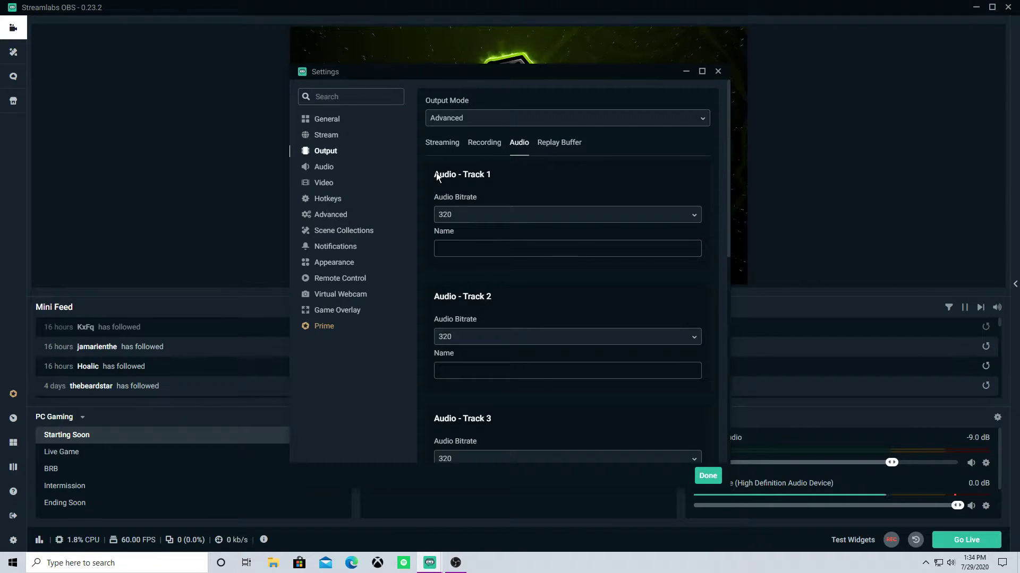
# Step: Review the sample rate options in the audio settings and the track bitrates in the output settings
pyautogui.click(446, 142)
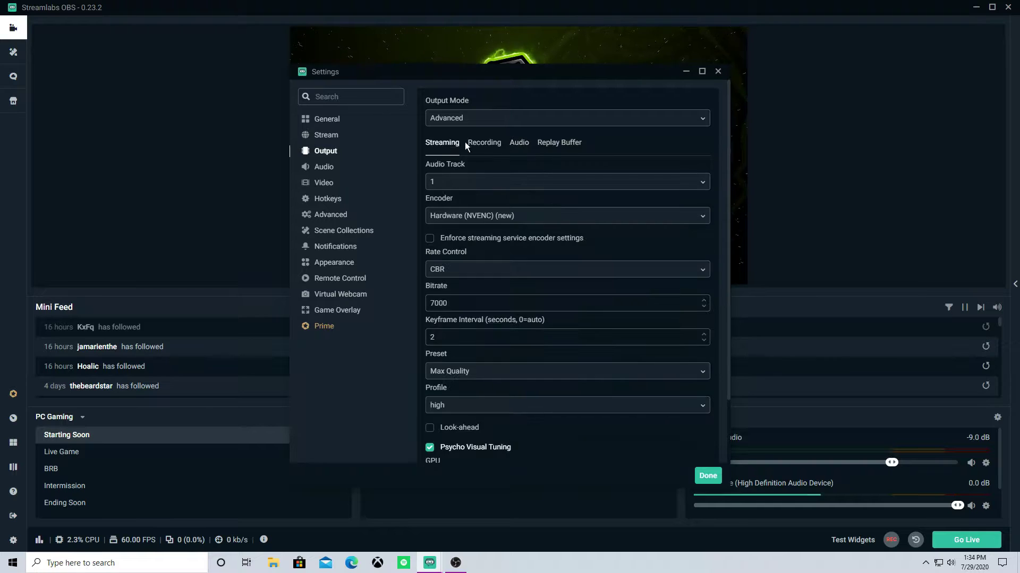
pyautogui.click(324, 167)
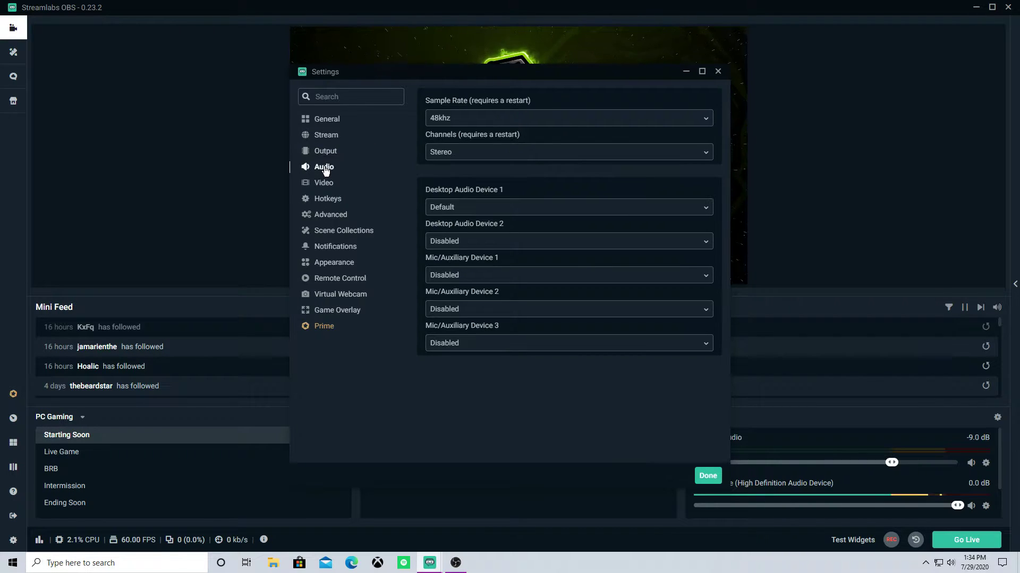
pyautogui.click(456, 121)
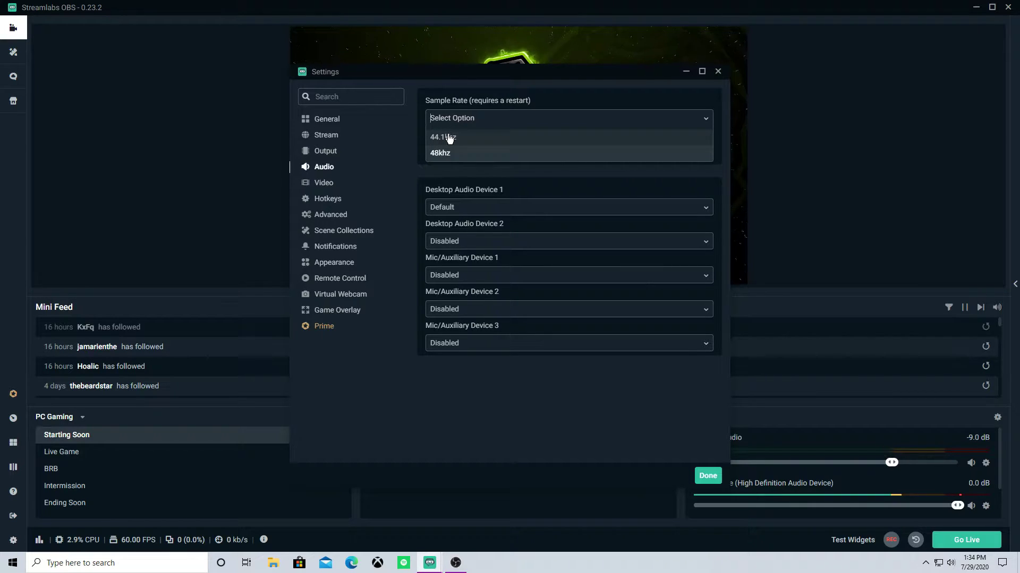
pyautogui.click(326, 151)
pyautogui.click(519, 143)
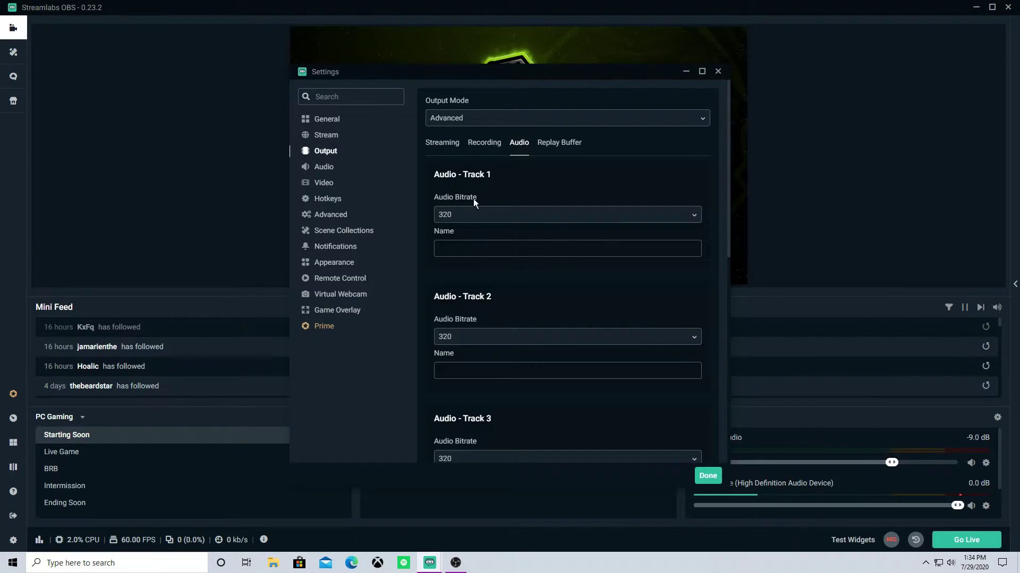
pyautogui.click(328, 167)
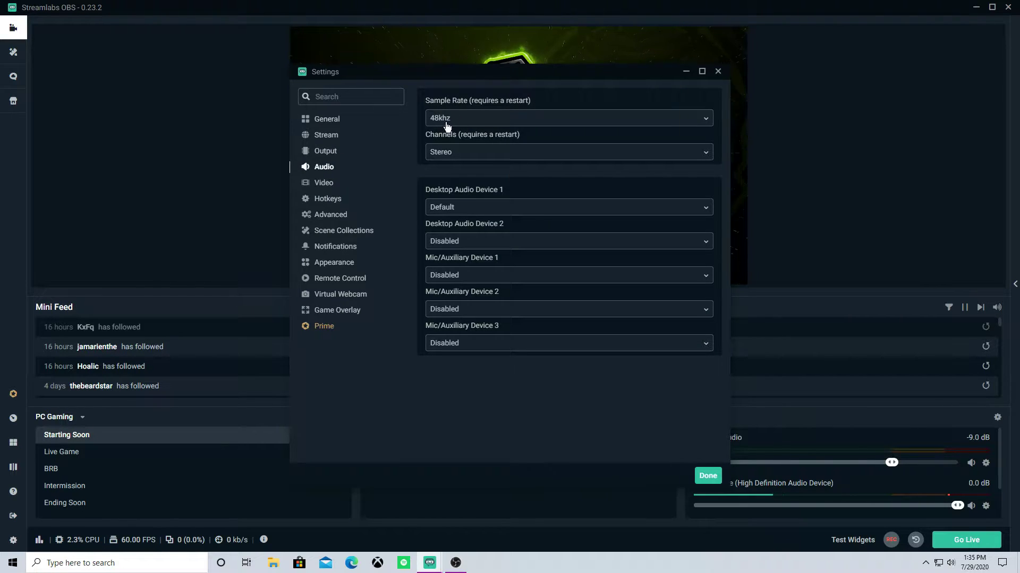
# Step: Switch to the Windows Sound control panel and show its recording devices
pyautogui.rightClick(950, 568)
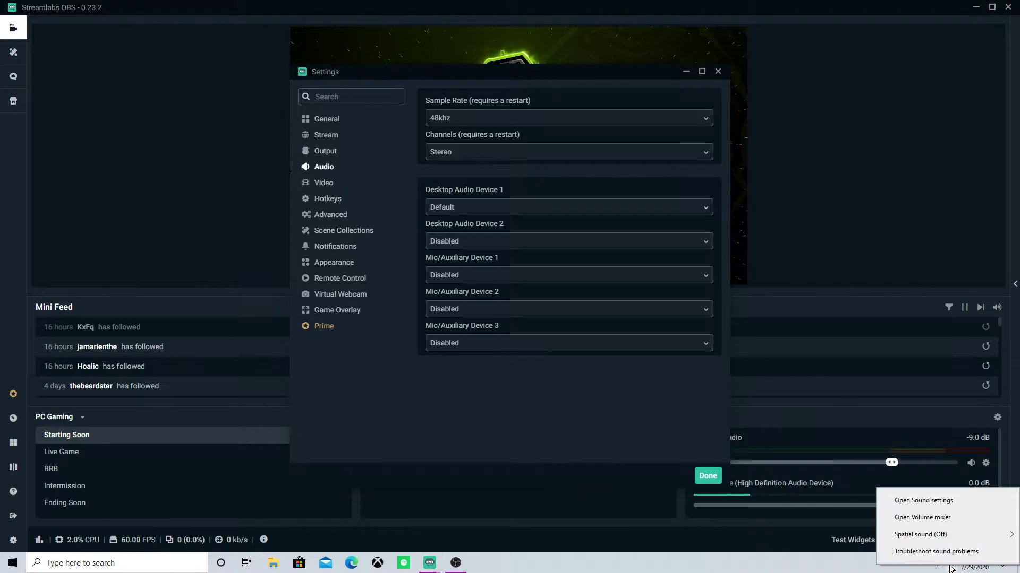
pyautogui.click(932, 502)
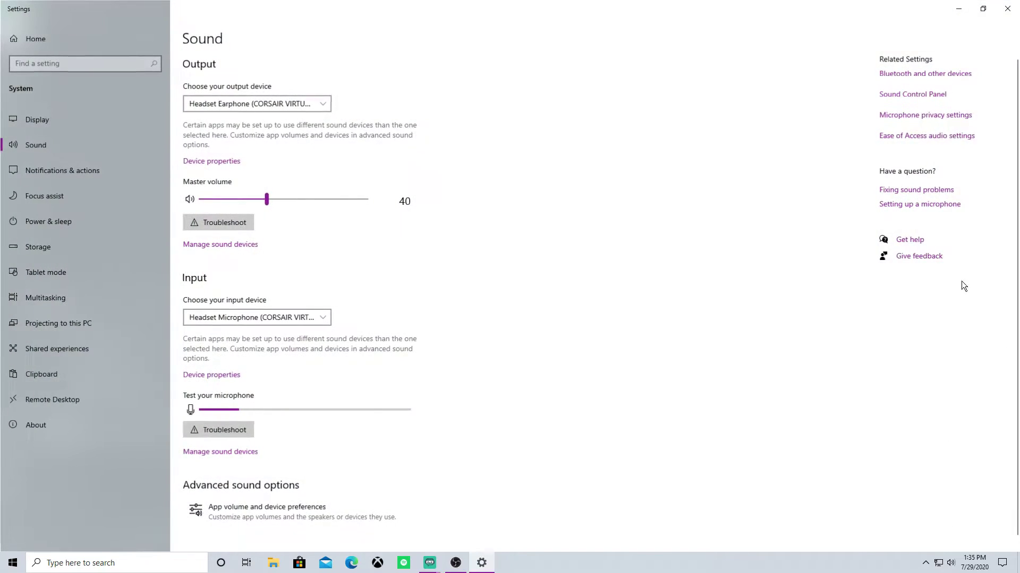
pyautogui.click(911, 95)
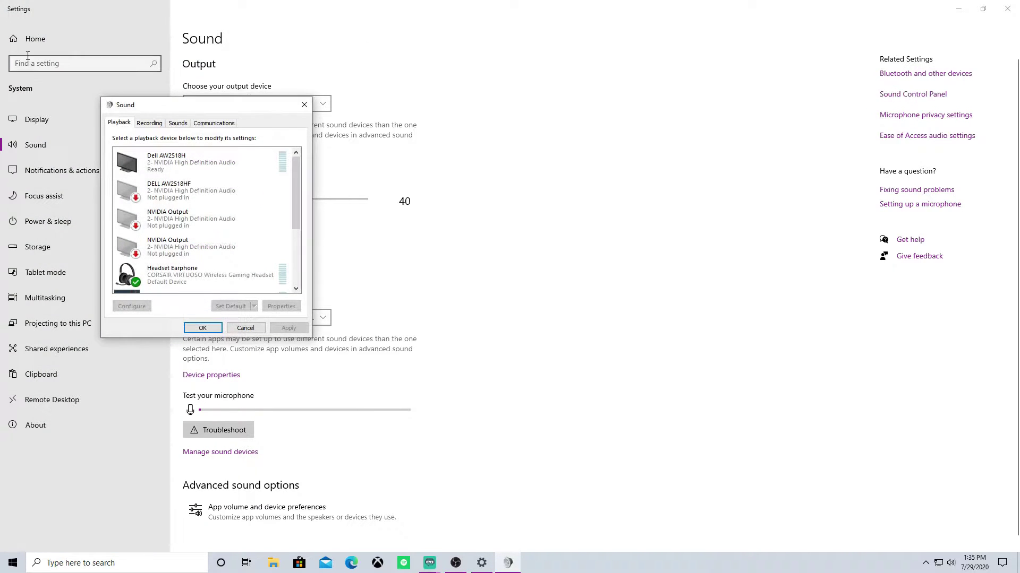
pyautogui.click(153, 122)
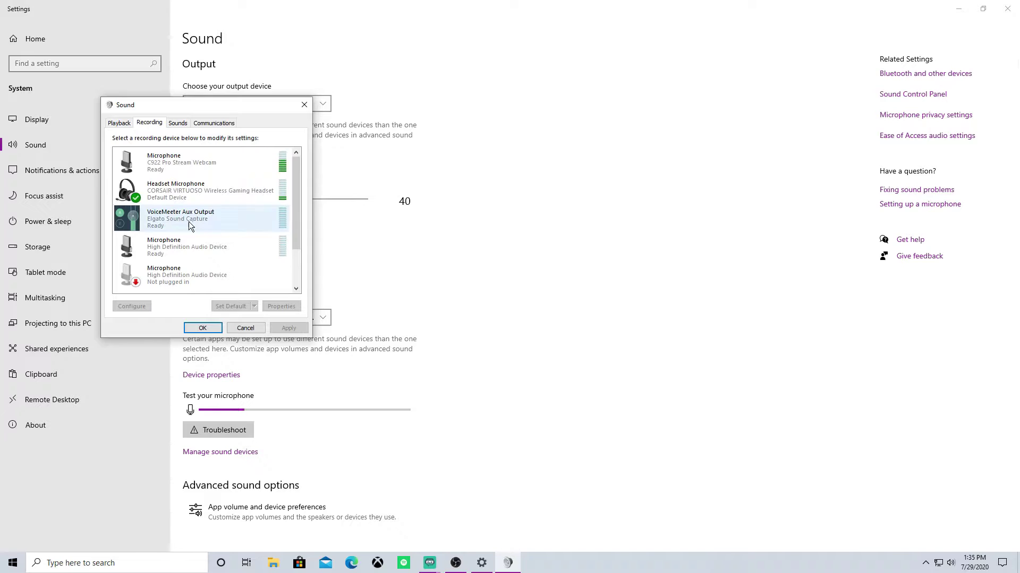
# Step: Inspect the levels and advanced properties of the CORSAIR VIRTUOSO headset microphone
pyautogui.rightClick(196, 186)
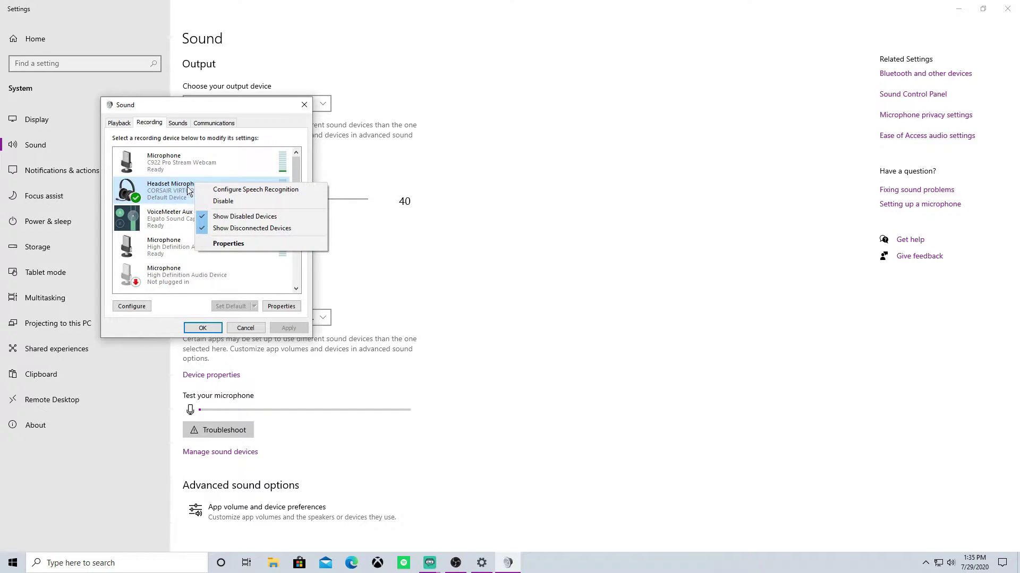
pyautogui.click(163, 196)
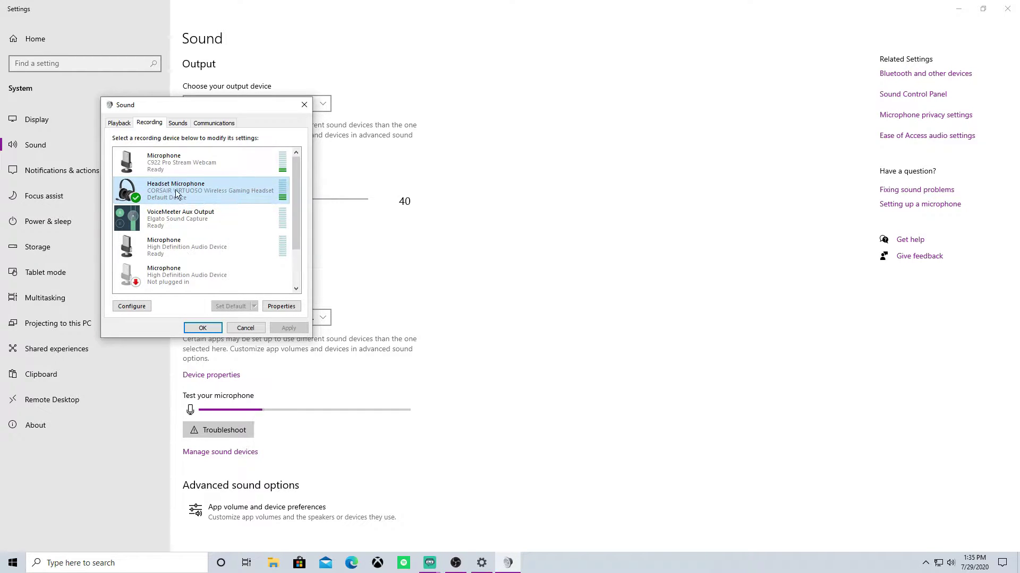
pyautogui.rightClick(181, 193)
pyautogui.click(225, 254)
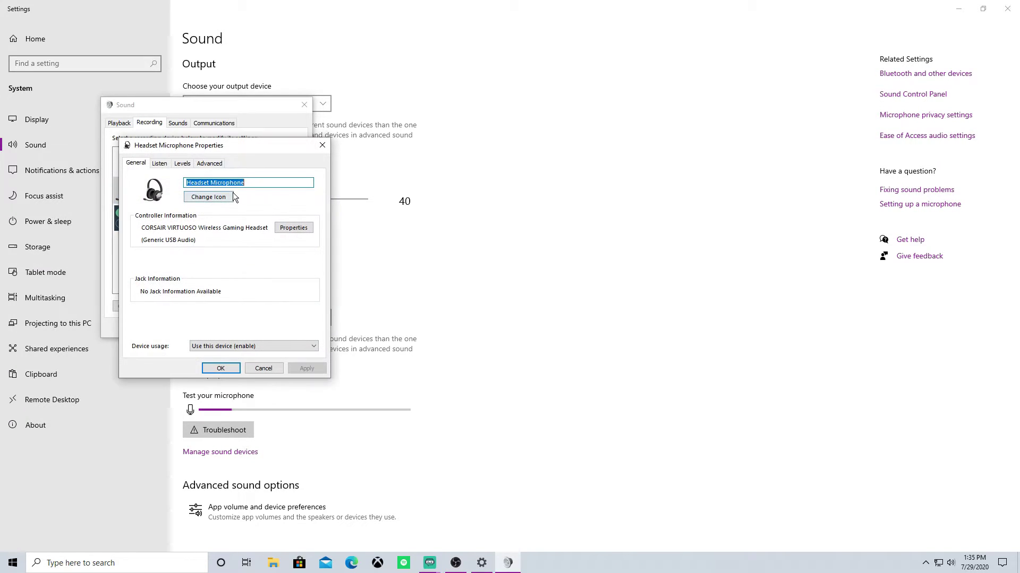
pyautogui.click(182, 163)
pyautogui.click(209, 163)
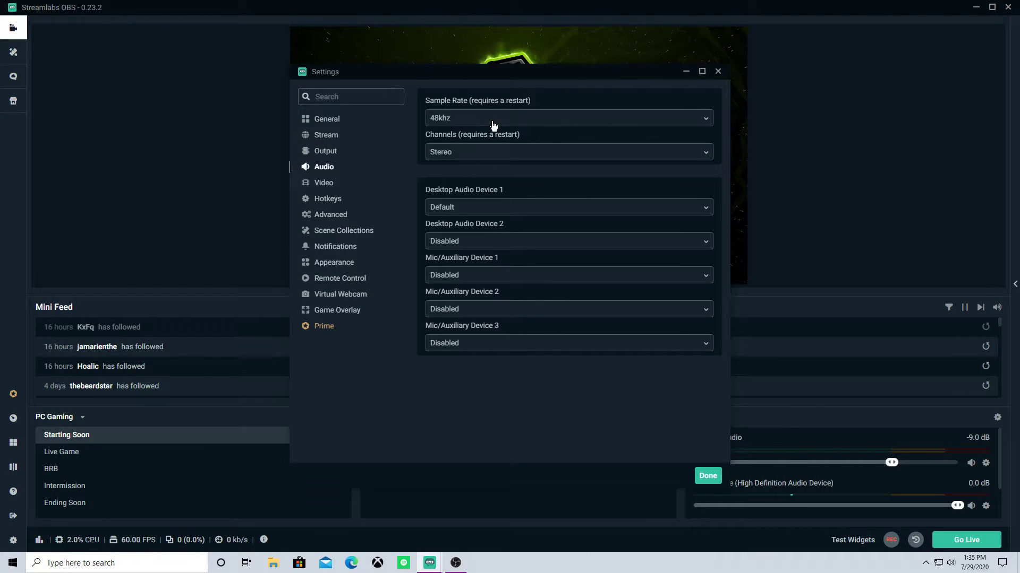
# Step: Set the audio sample rate to 44.1khz in the Streamlabs OBS audio settings
pyautogui.click(493, 125)
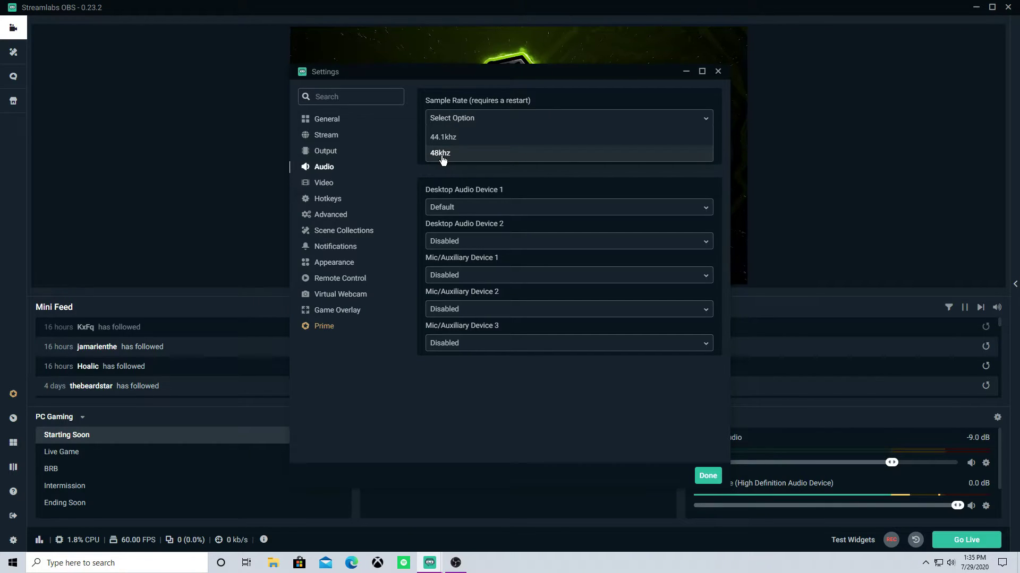
pyautogui.click(454, 142)
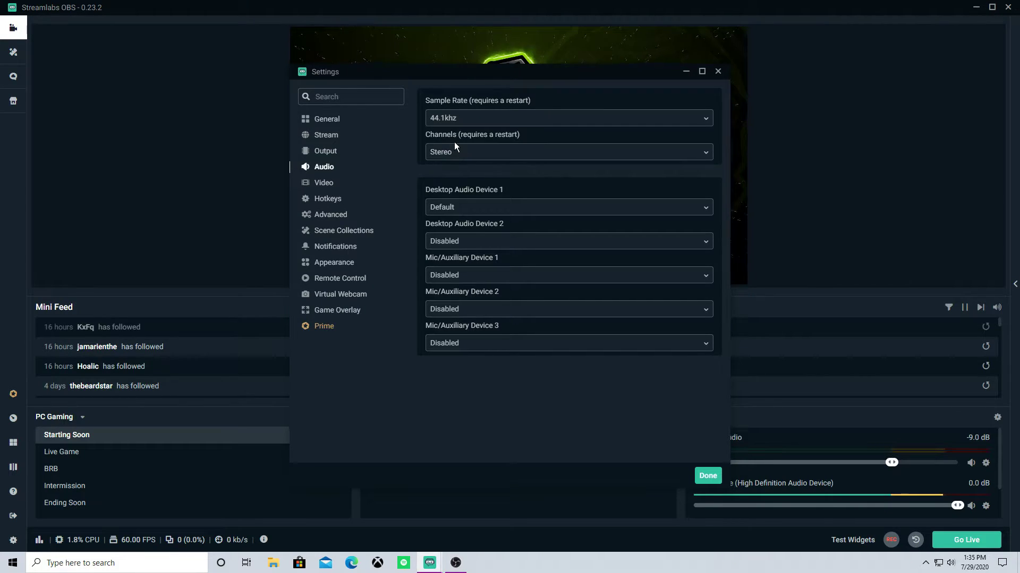
pyautogui.click(471, 118)
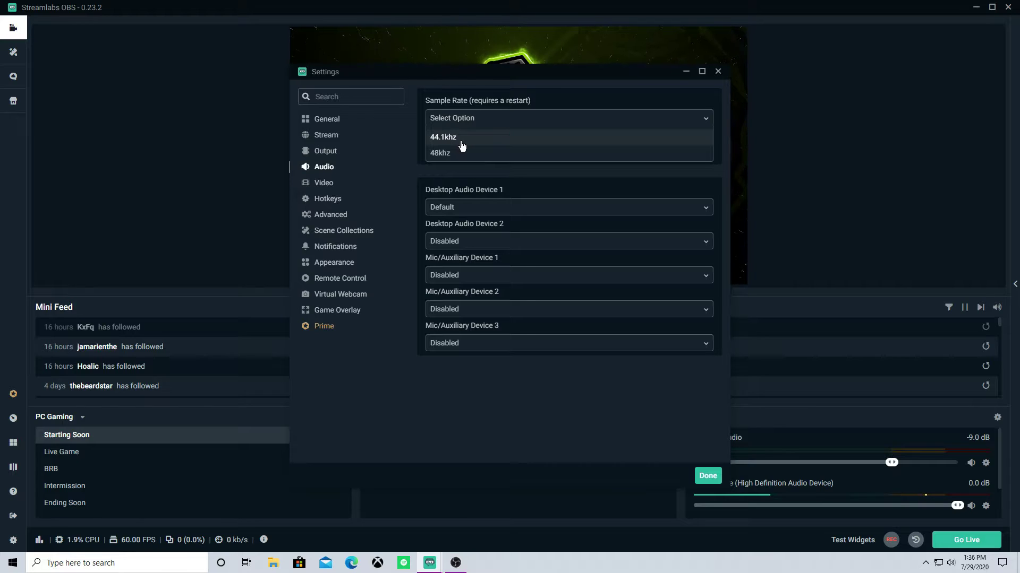
pyautogui.click(460, 141)
# Step: Set the audio sample rate to 48khz
pyautogui.click(470, 122)
pyautogui.click(453, 154)
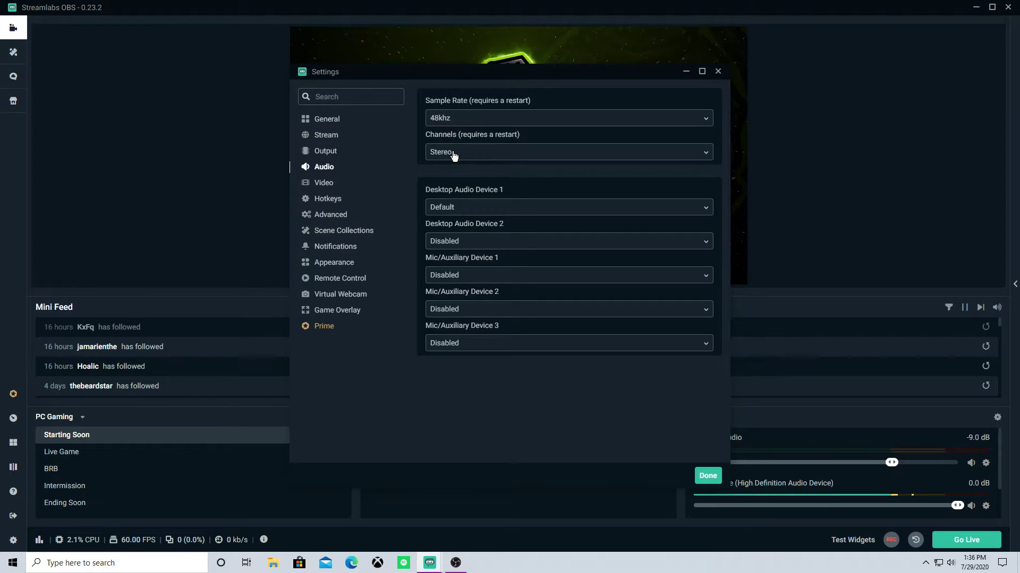
pyautogui.click(455, 118)
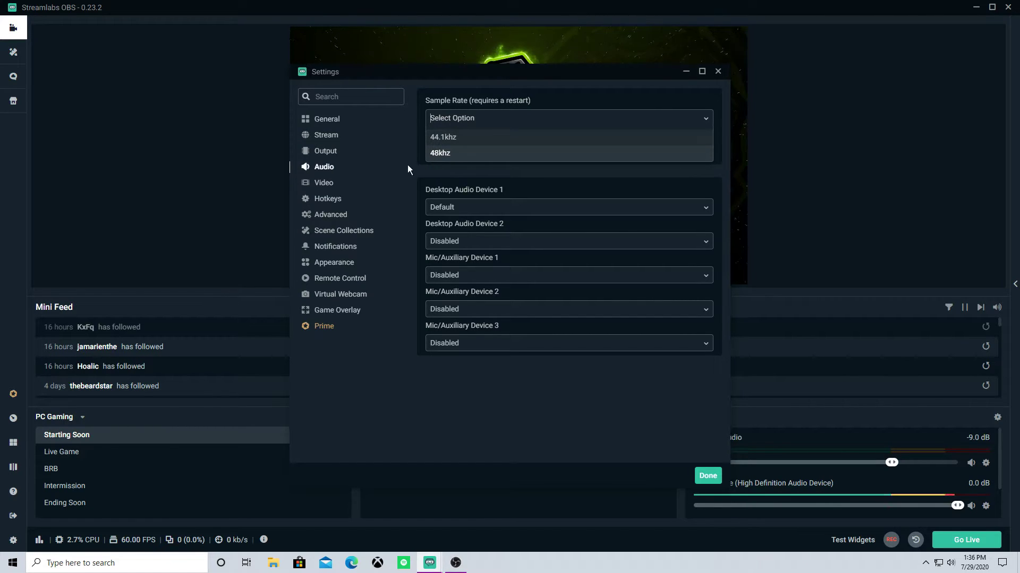
pyautogui.click(434, 154)
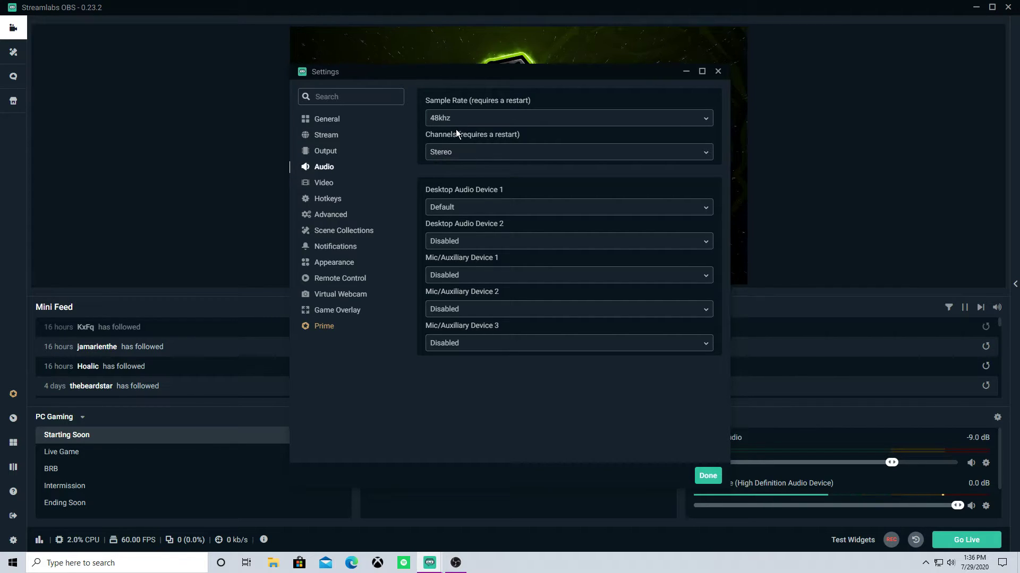
# Step: Set the audio channels to Stereo and finish the settings
pyautogui.click(467, 153)
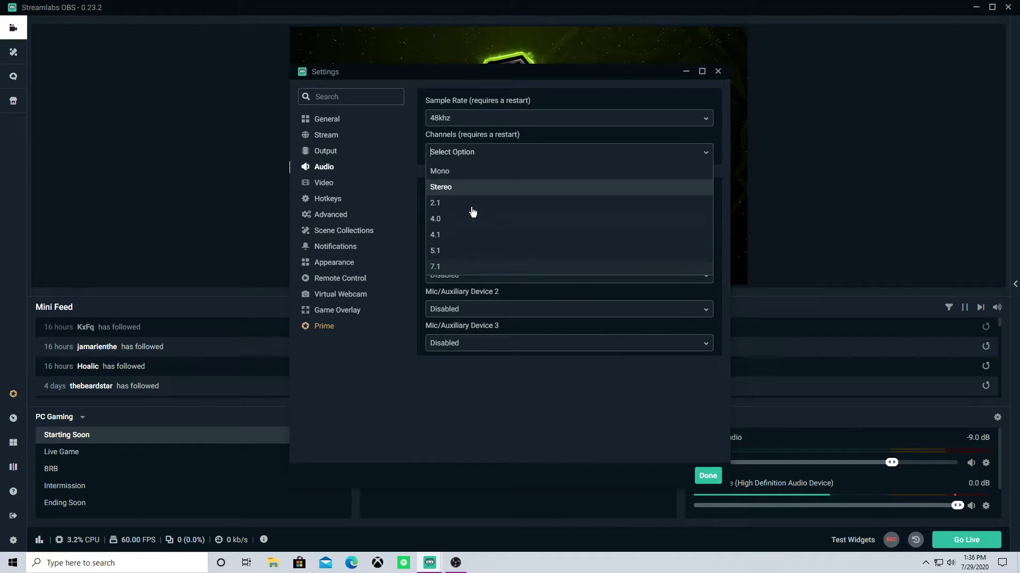
pyautogui.click(452, 188)
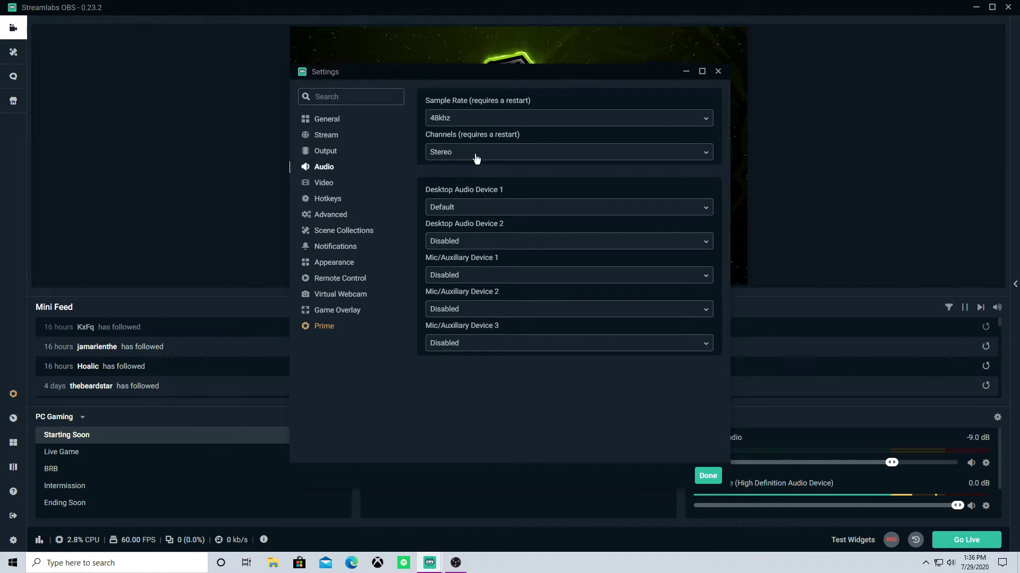
pyautogui.click(446, 152)
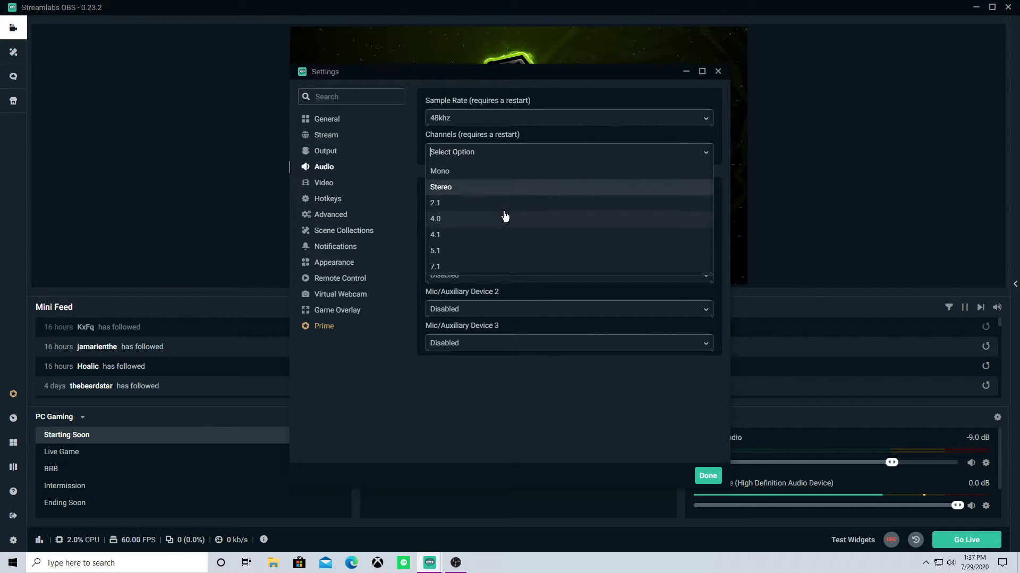
pyautogui.click(461, 190)
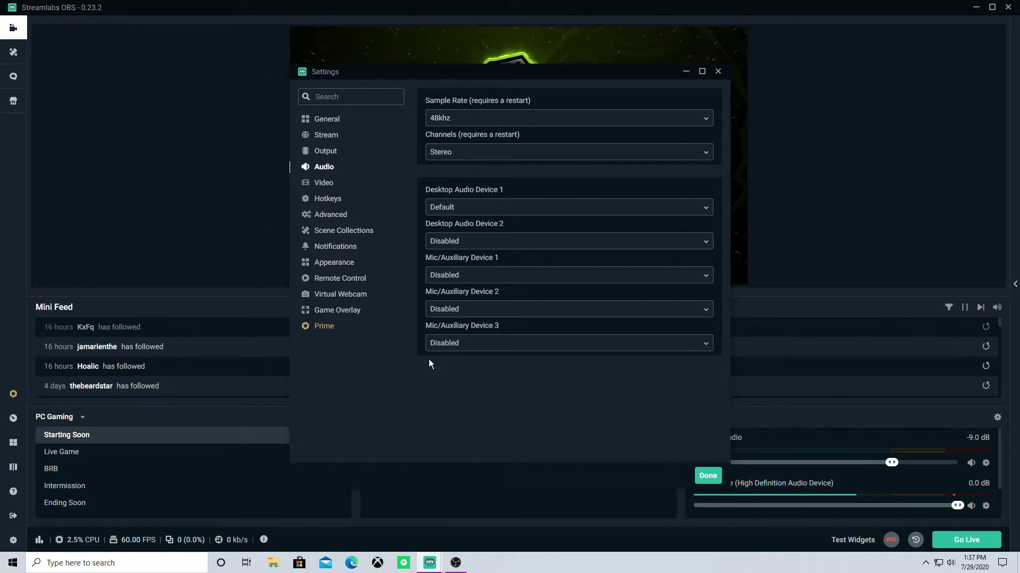
pyautogui.click(707, 476)
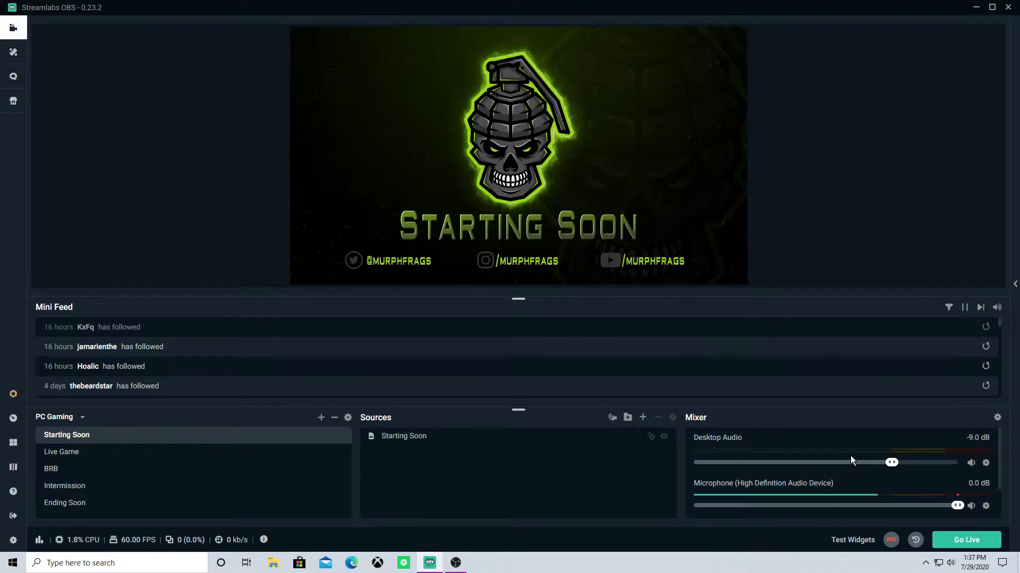
# Step: Select the Live Game scene and set the microphone's sync offset to 100 ms in the advanced audio settings
pyautogui.click(306, 454)
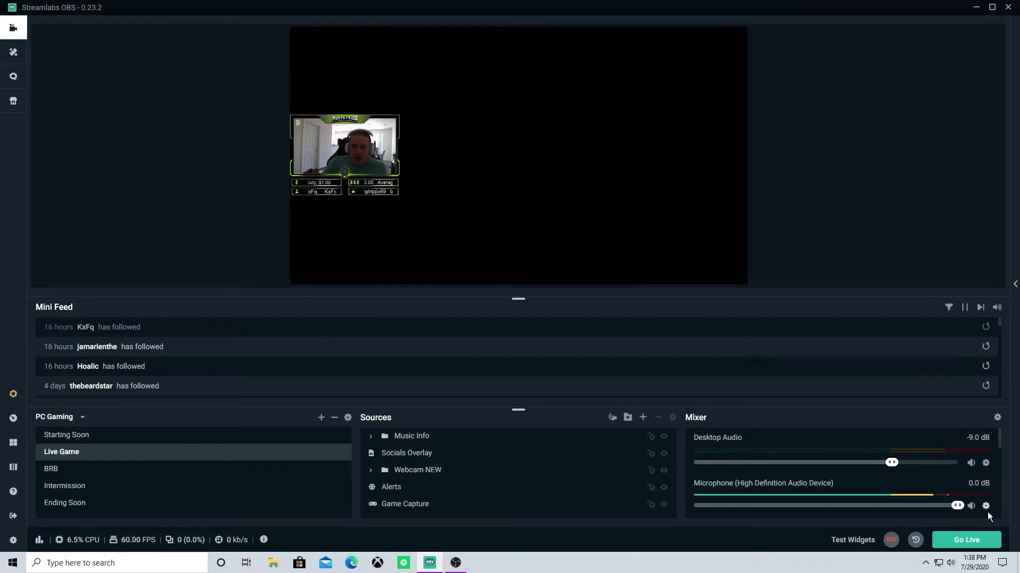
pyautogui.click(997, 418)
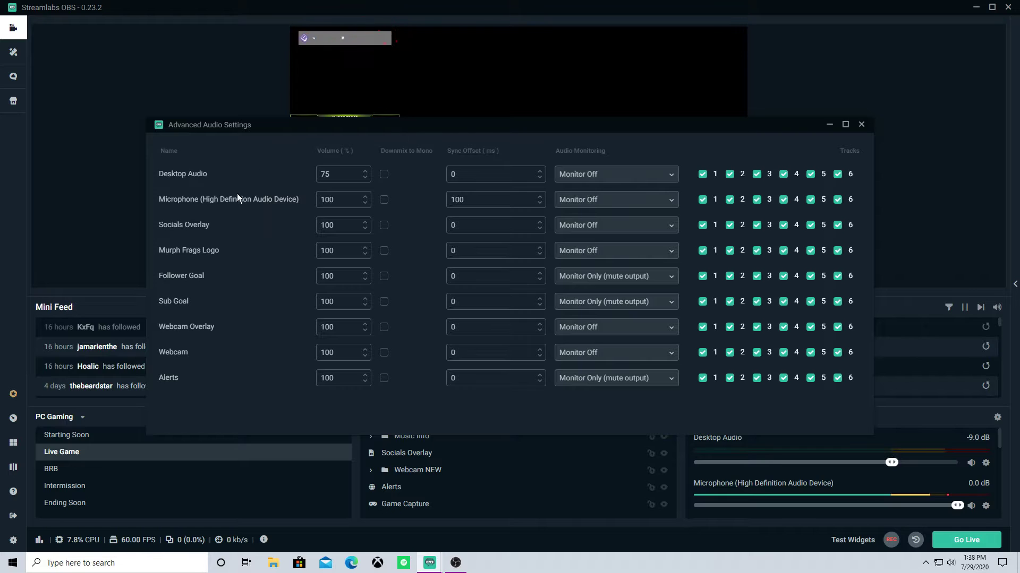
pyautogui.doubleClick(458, 199)
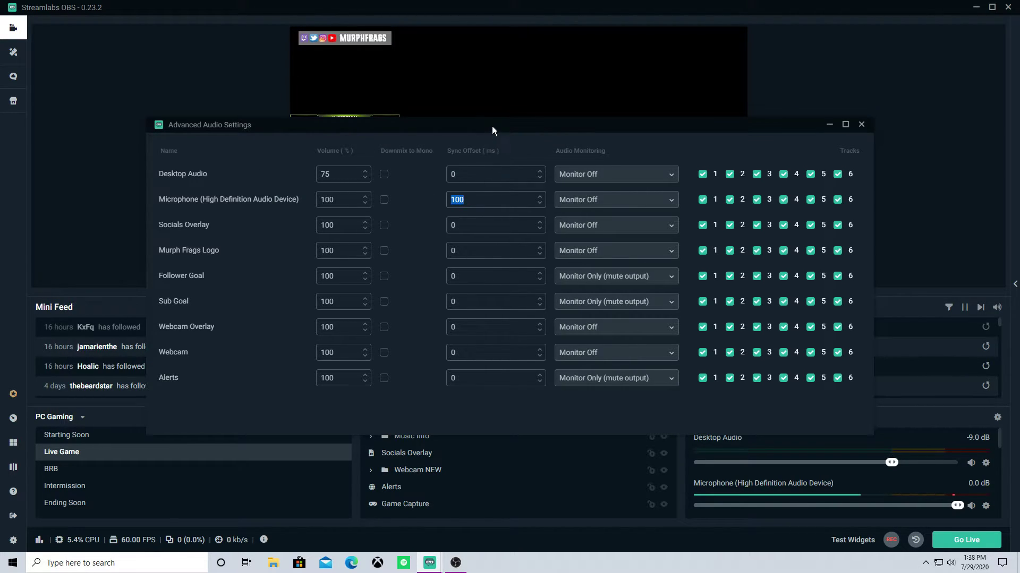
pyautogui.moveTo(491, 126); pyautogui.dragTo(493, 101)
pyautogui.doubleClick(458, 175)
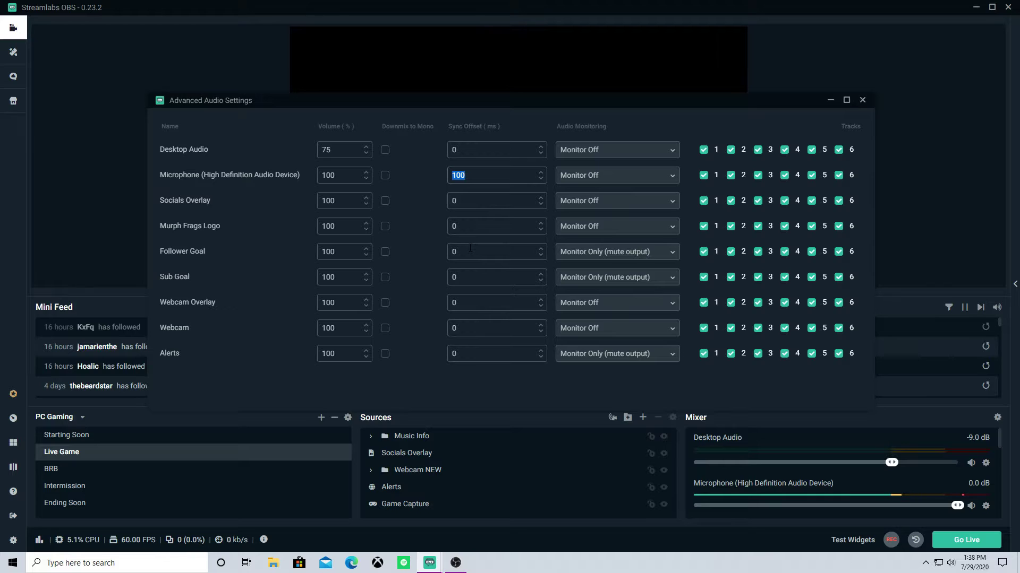
pyautogui.write('0')
pyautogui.hotkey('ctrl', 'a')
pyautogui.write('100')
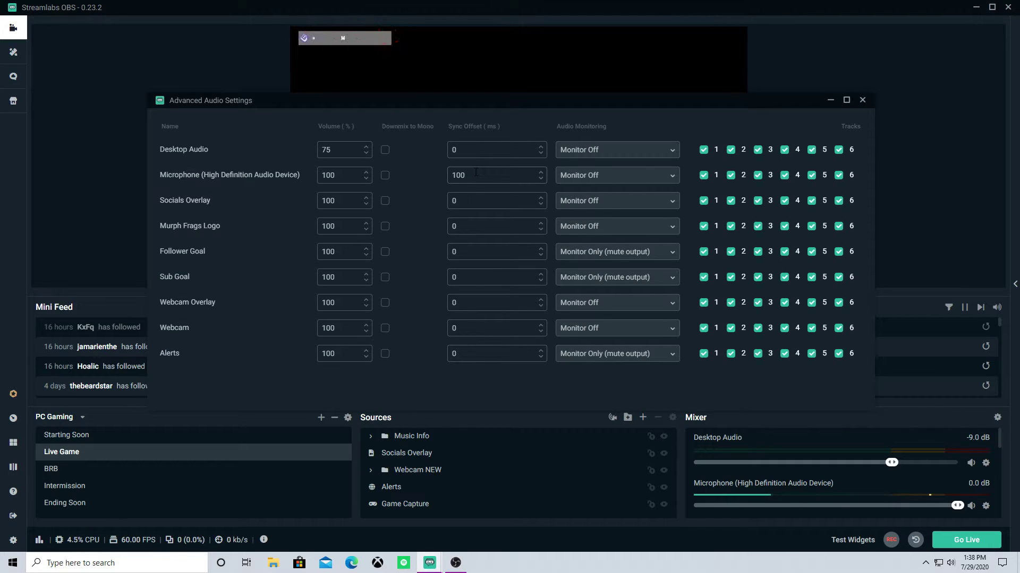
# Step: Try microphone sync offsets of 300 and 200 ms and restore 100 ms
pyautogui.press('BackSpace')
pyautogui.press('BackSpace')
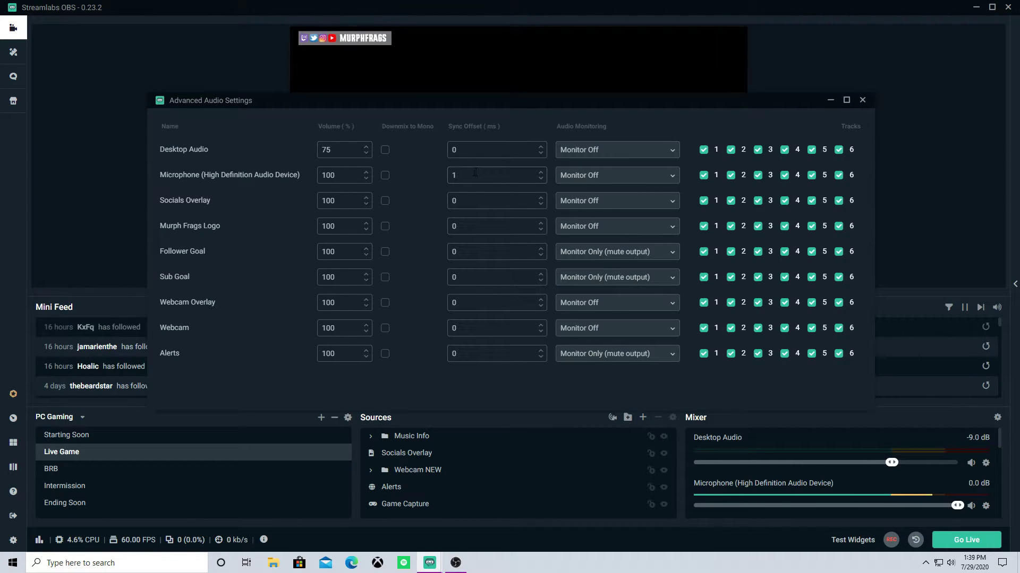
pyautogui.write('1')
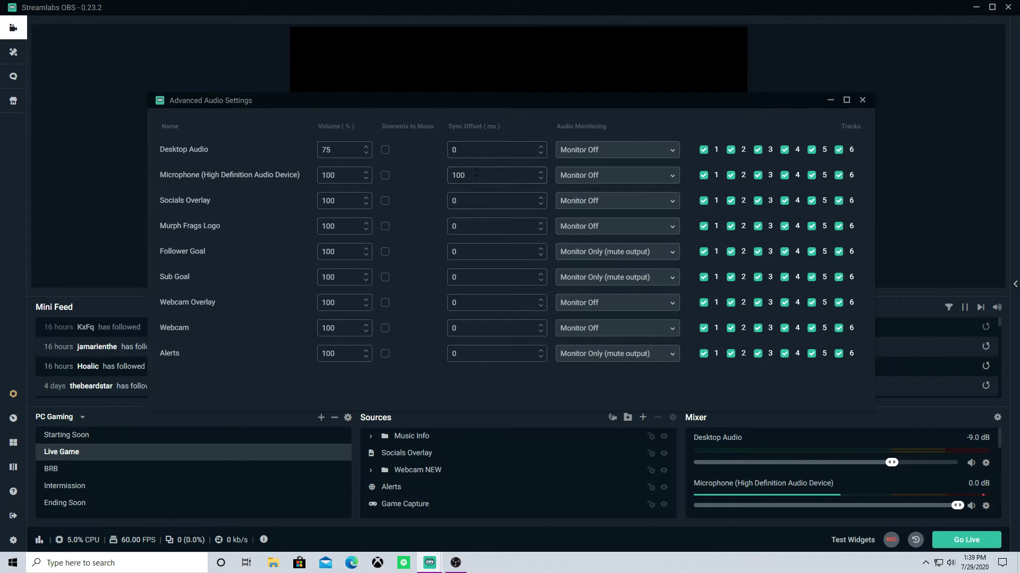
pyautogui.press('BackSpace')
pyautogui.press('BackSpace')
pyautogui.press('BackSpace')
pyautogui.write('300')
pyautogui.press('BackSpace')
pyautogui.press('BackSpace')
pyautogui.press('BackSpace')
pyautogui.write('200')
pyautogui.press('BackSpace')
pyautogui.press('BackSpace')
# Step: Check the sync offsets of the desktop audio and the microphone, and close the advanced audio settings
pyautogui.doubleClick(454, 150)
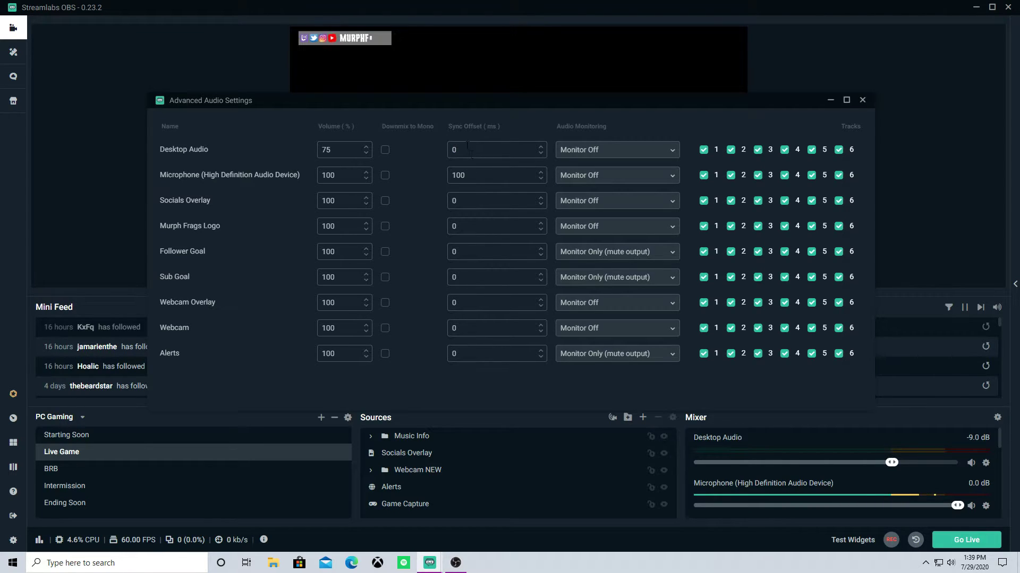
pyautogui.moveTo(457, 175); pyautogui.dragTo(465, 176)
pyautogui.click(467, 162)
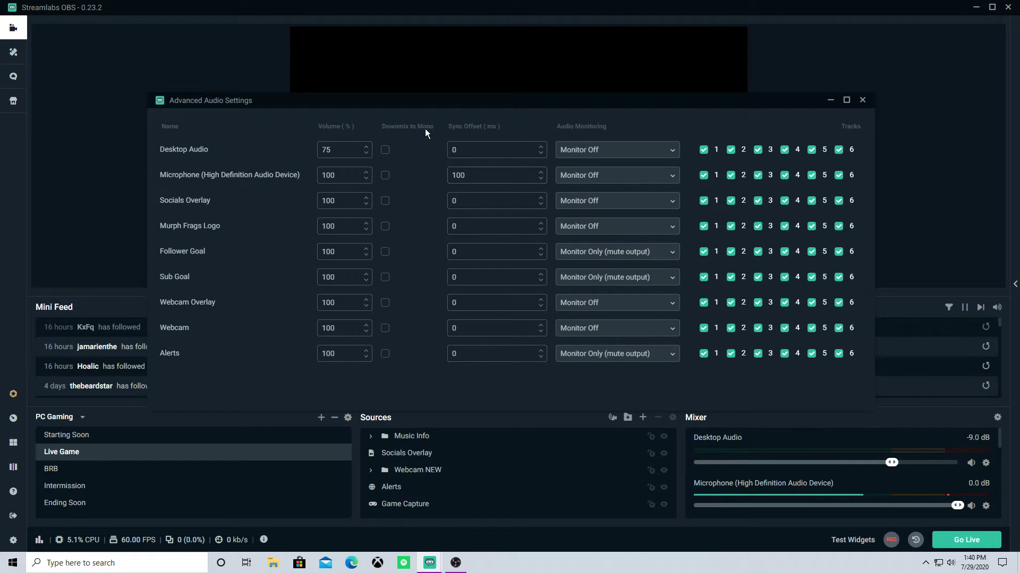
pyautogui.click(474, 150)
pyautogui.press('Escape')
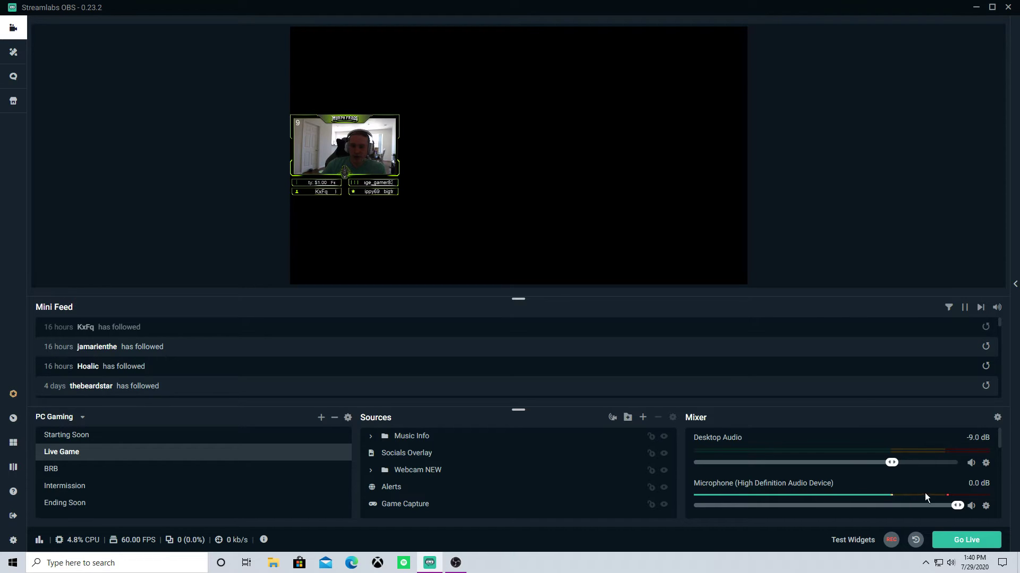
# Step: Open the microphone's source filters and add a Noise Gate filter
pyautogui.click(984, 505)
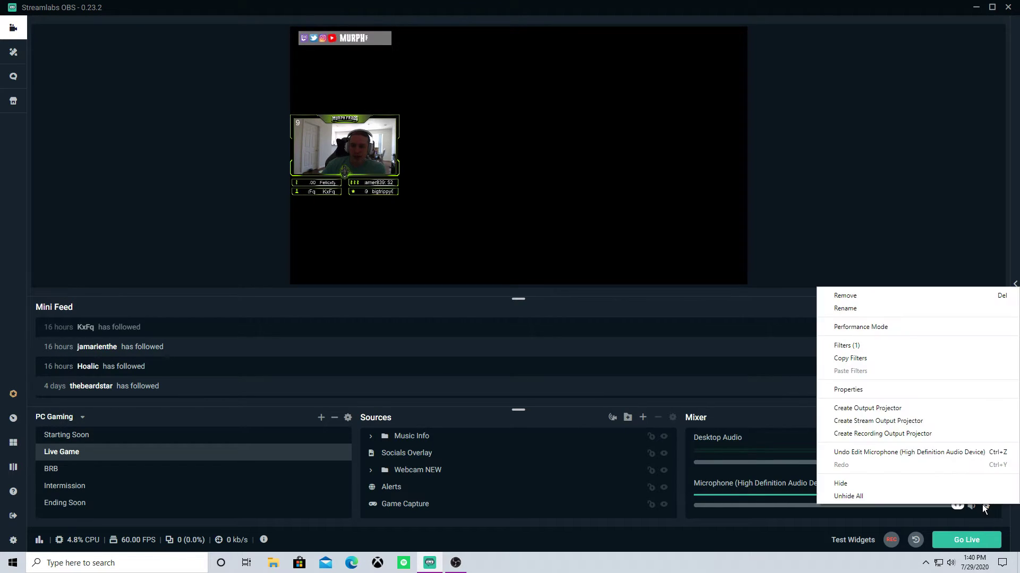
pyautogui.click(878, 345)
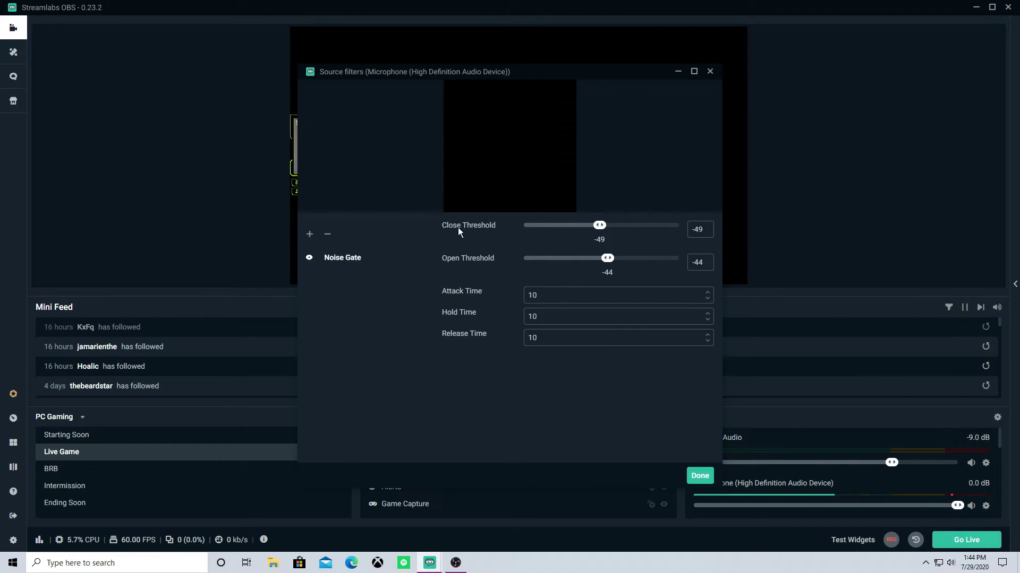
pyautogui.click(309, 234)
pyautogui.click(404, 221)
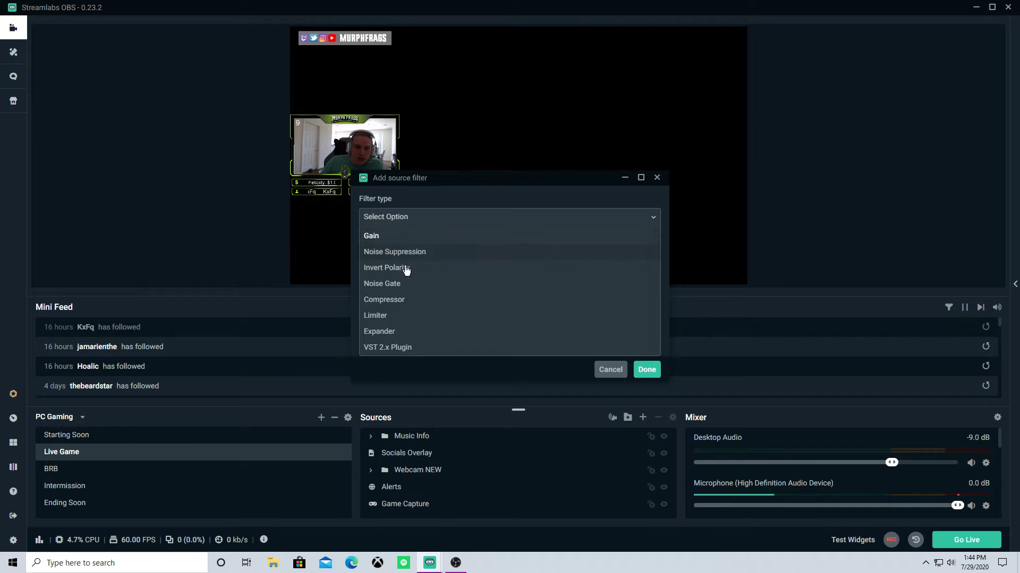
pyautogui.click(412, 284)
pyautogui.click(647, 369)
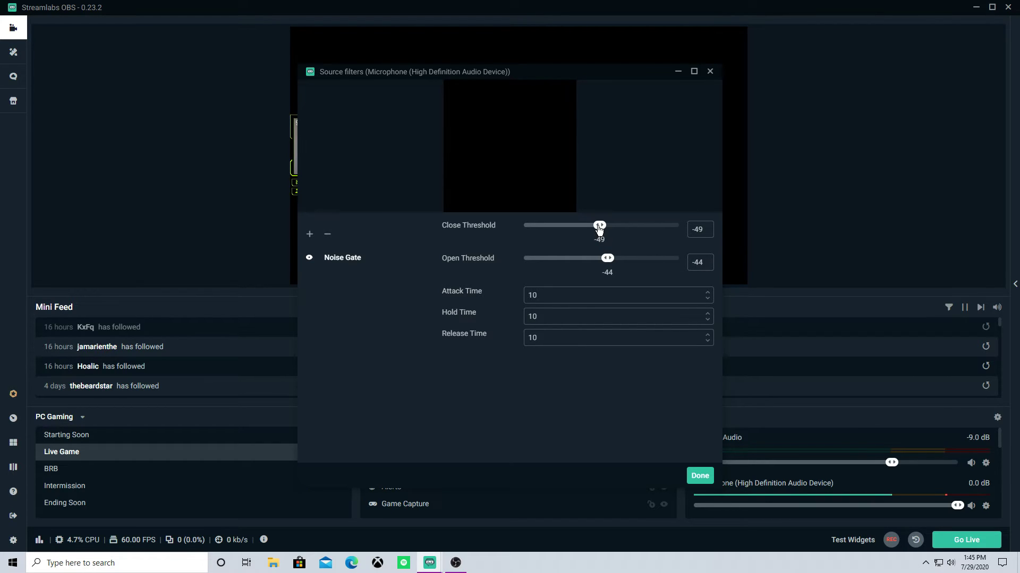
# Step: Lower both the close and open thresholds of the Noise Gate to -96, keeping the microphone's mixer level in view
pyautogui.moveTo(599, 230); pyautogui.dragTo(521, 227)
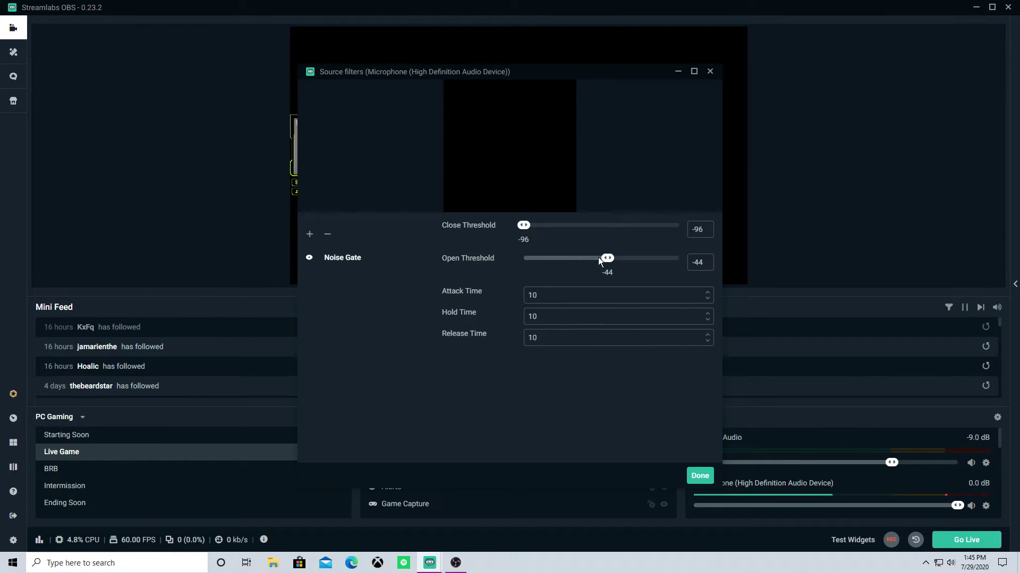
pyautogui.moveTo(607, 259); pyautogui.dragTo(523, 262)
pyautogui.moveTo(627, 73); pyautogui.dragTo(473, 61)
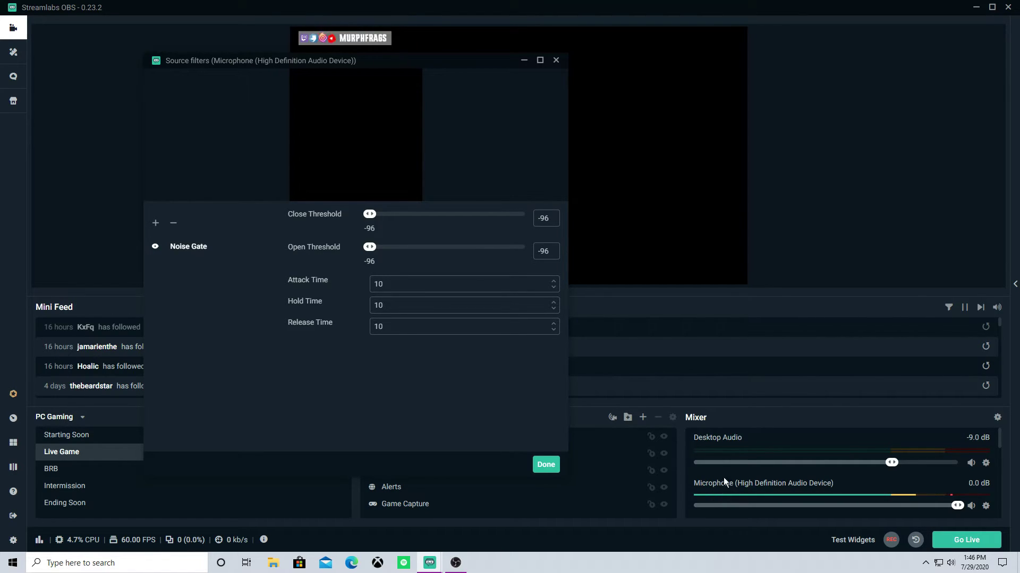
pyautogui.moveTo(371, 252)
pyautogui.mouseDown()
pyautogui.moveTo(389, 253)
pyautogui.moveTo(365, 251)
pyautogui.mouseUp()
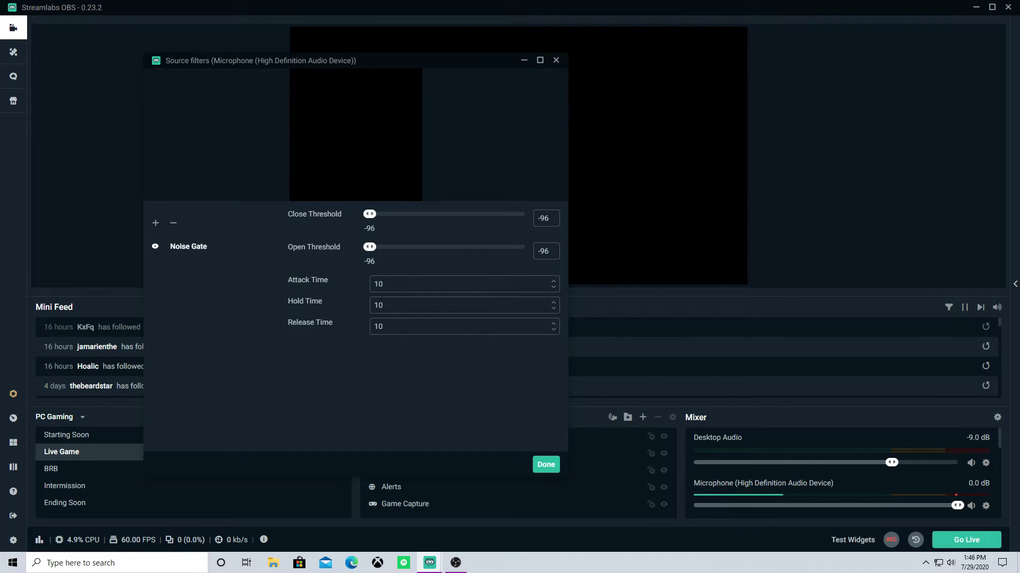
# Step: Raise the Noise Gate's open threshold and fine-tune it to -39
pyautogui.moveTo(370, 252); pyautogui.dragTo(461, 254)
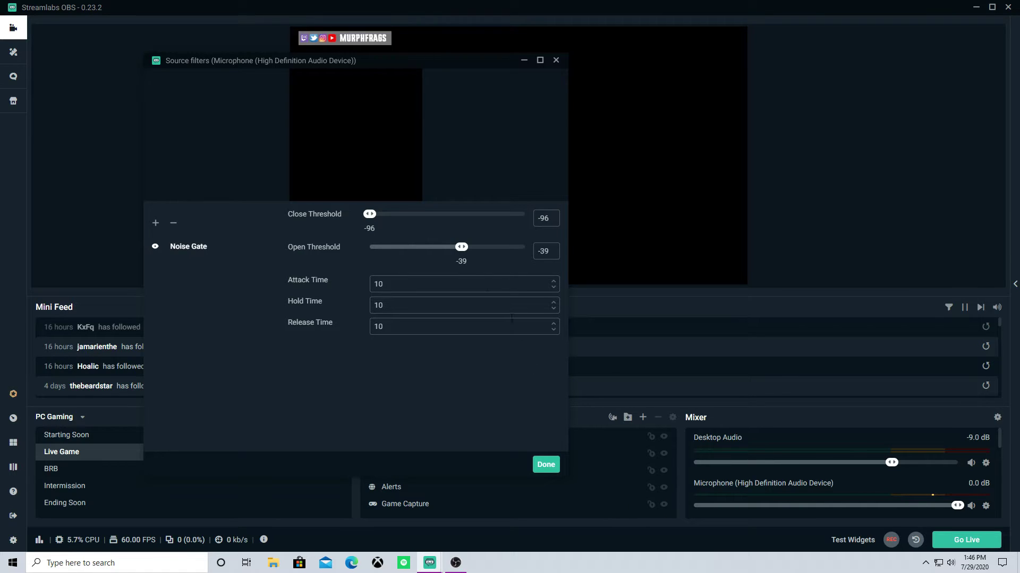
pyautogui.moveTo(460, 252); pyautogui.dragTo(457, 252)
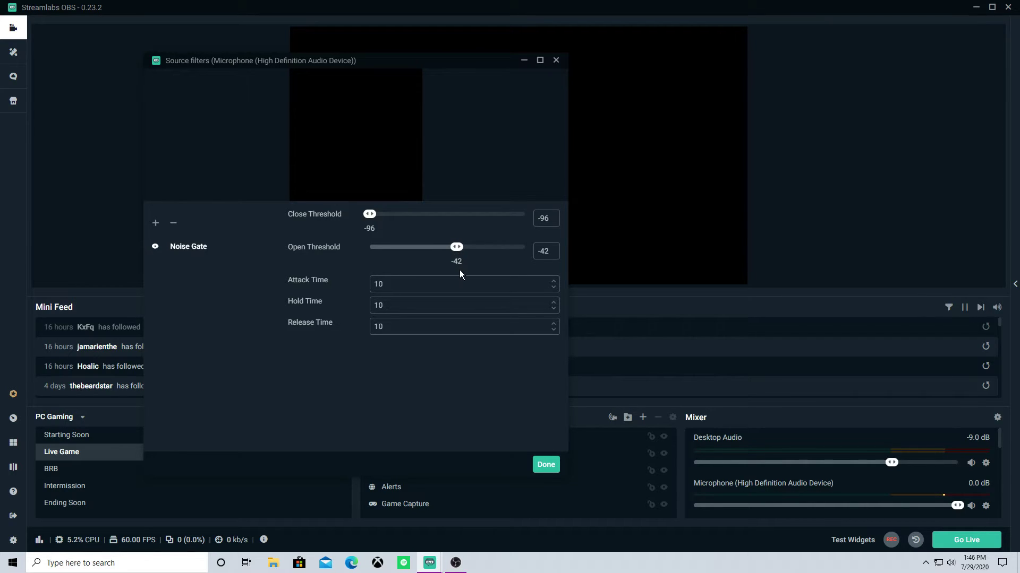
pyautogui.moveTo(457, 252); pyautogui.dragTo(462, 252)
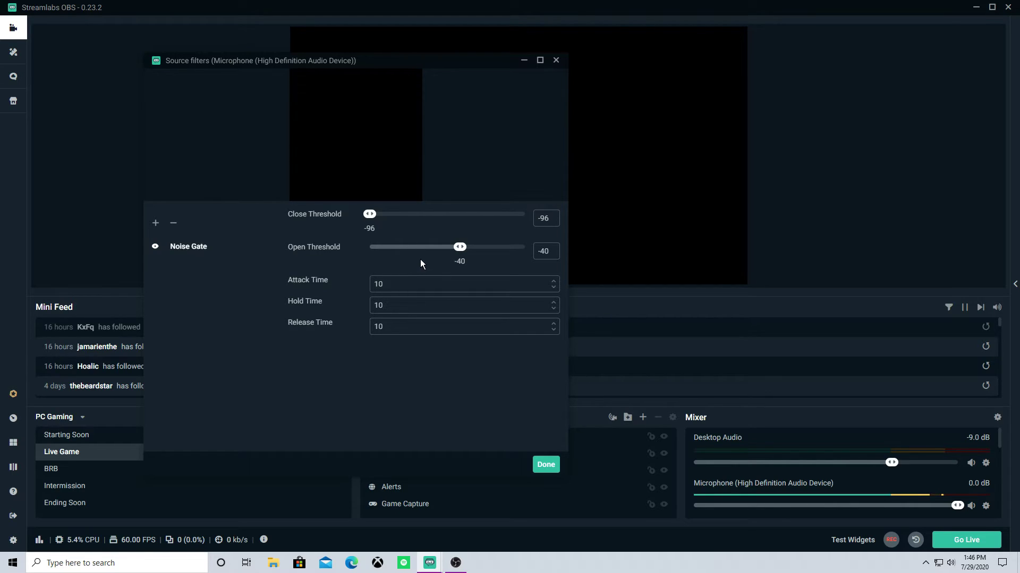
pyautogui.moveTo(459, 247); pyautogui.dragTo(462, 250)
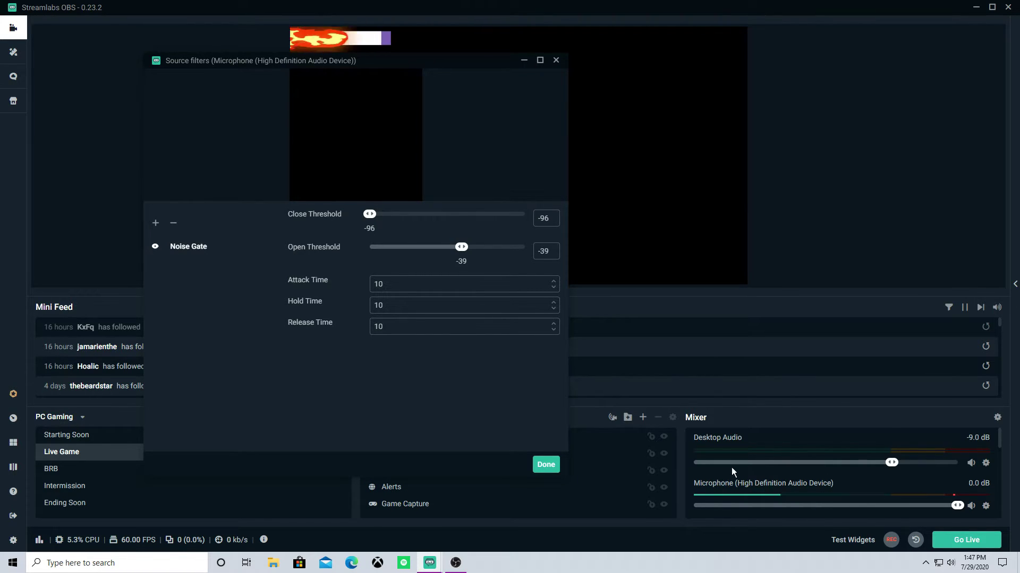
# Step: Raise the Noise Gate's close threshold to -45
pyautogui.moveTo(370, 214); pyautogui.dragTo(397, 219)
pyautogui.moveTo(429, 218); pyautogui.dragTo(435, 215)
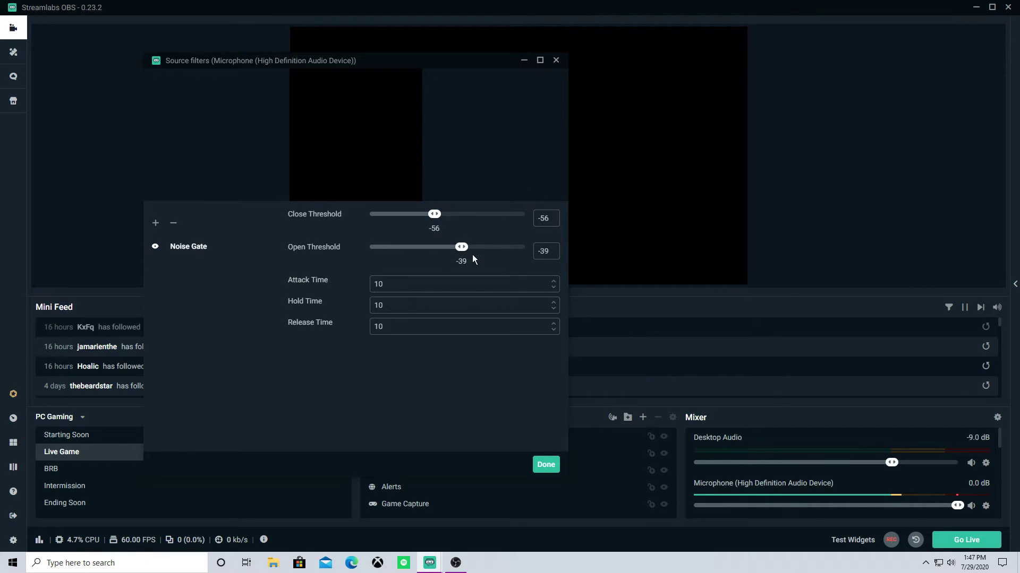
pyautogui.moveTo(433, 214); pyautogui.dragTo(454, 215)
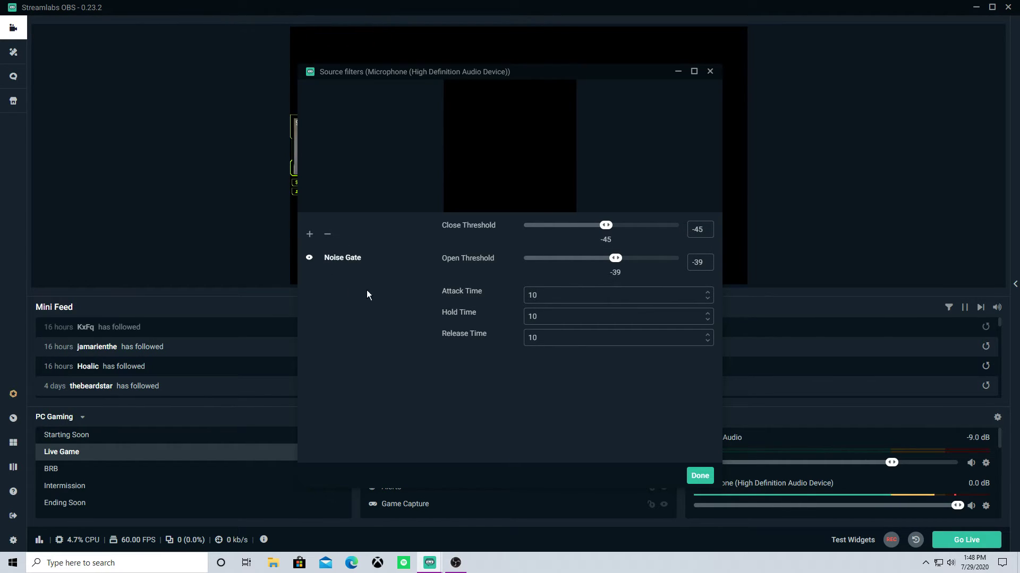
# Step: Add a Noise Suppression filter to the microphone with a suppression level of -30
pyautogui.click(310, 237)
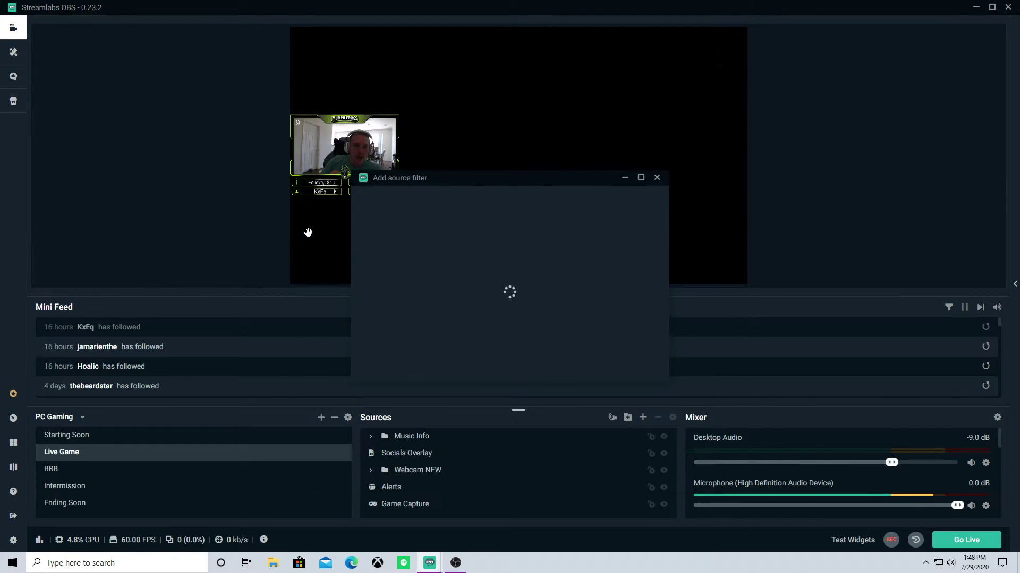
pyautogui.click(410, 219)
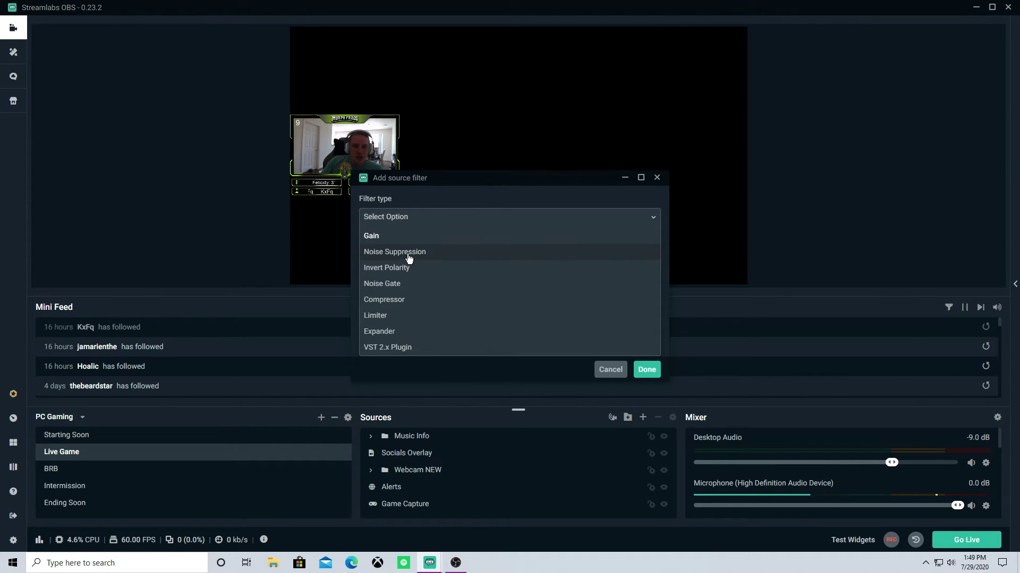
pyautogui.click(409, 254)
pyautogui.click(639, 368)
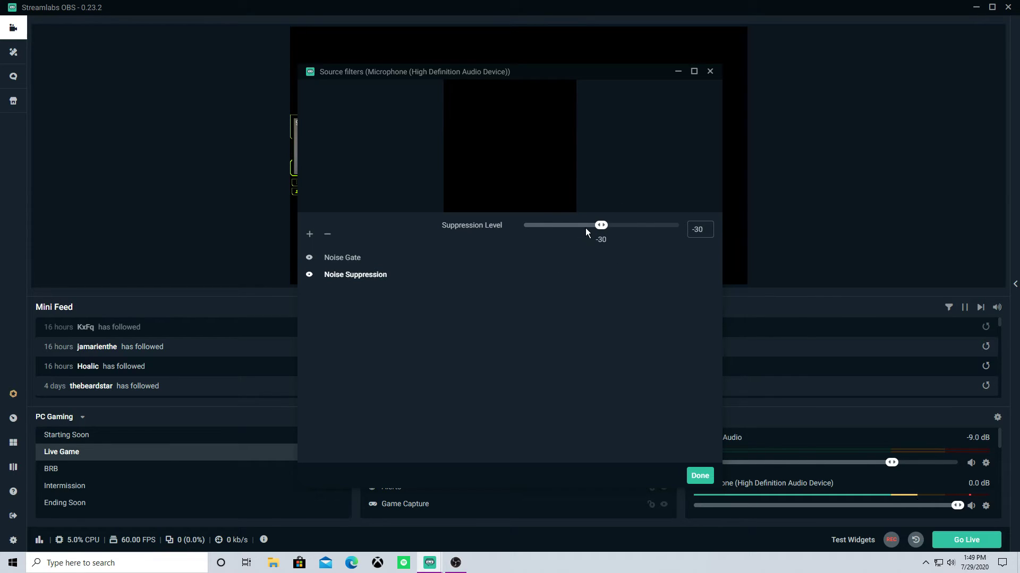
pyautogui.moveTo(600, 226)
pyautogui.mouseDown()
pyautogui.moveTo(580, 226)
pyautogui.moveTo(628, 229)
pyautogui.moveTo(579, 221)
pyautogui.moveTo(601, 224)
pyautogui.mouseUp()
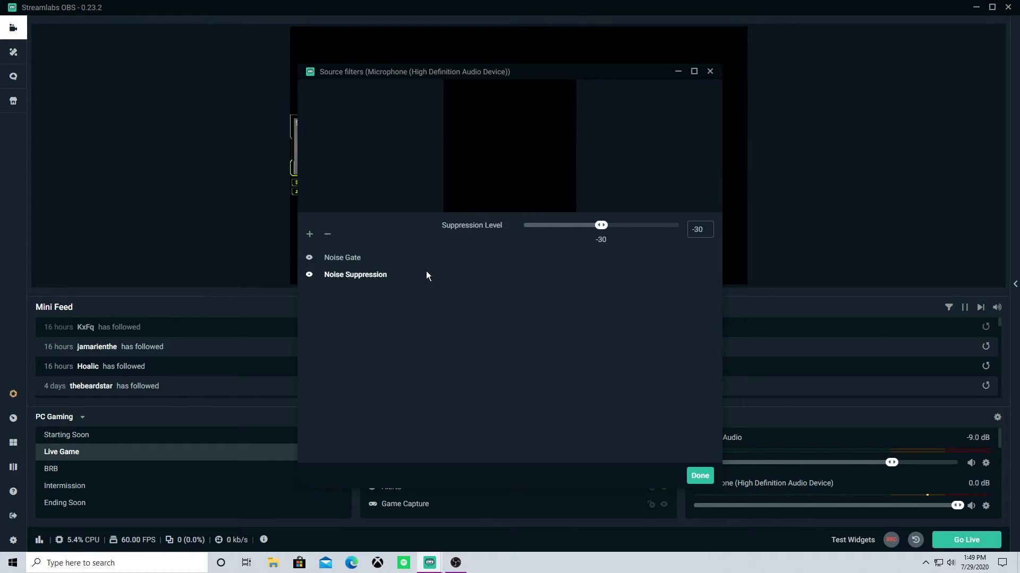
# Step: Compare the settings of the microphone's Noise Gate and Noise Suppression filters
pyautogui.click(340, 258)
pyautogui.click(343, 275)
pyautogui.click(334, 258)
pyautogui.click(352, 277)
pyautogui.click(351, 259)
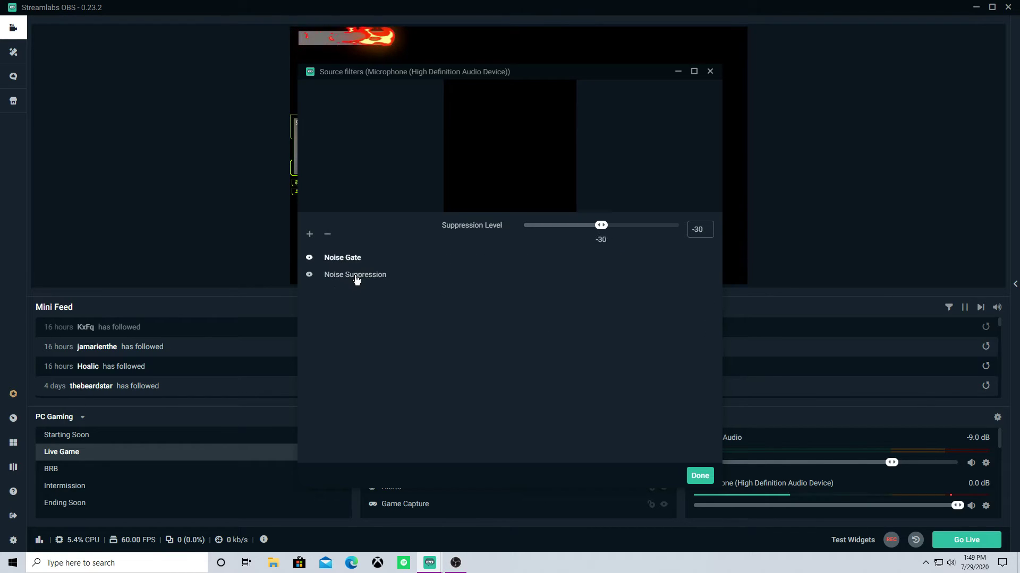
pyautogui.click(363, 271)
pyautogui.click(353, 260)
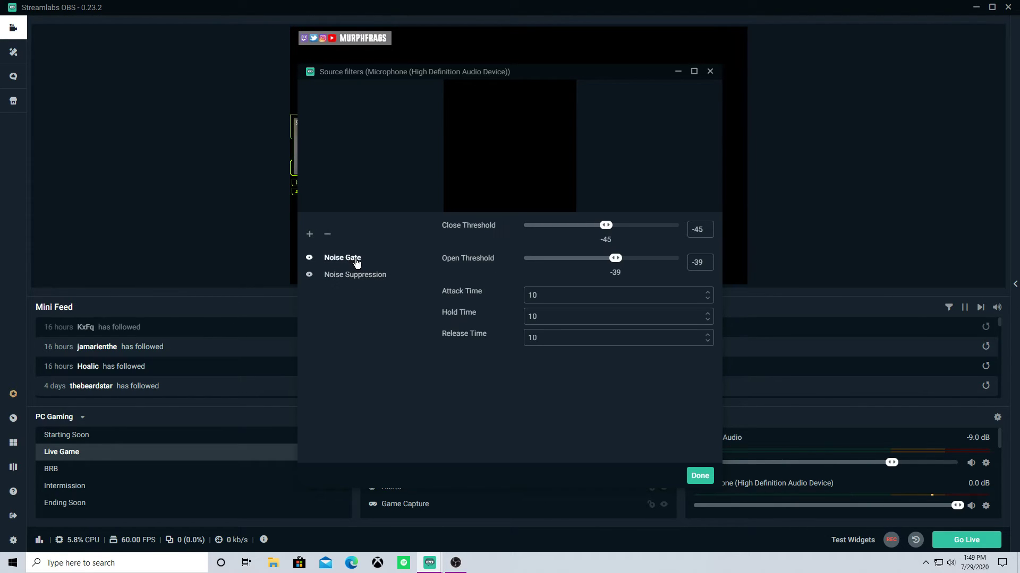
# Step: Add a Gain filter to the microphone with its default name and check the microphone level in the mixer
pyautogui.click(309, 234)
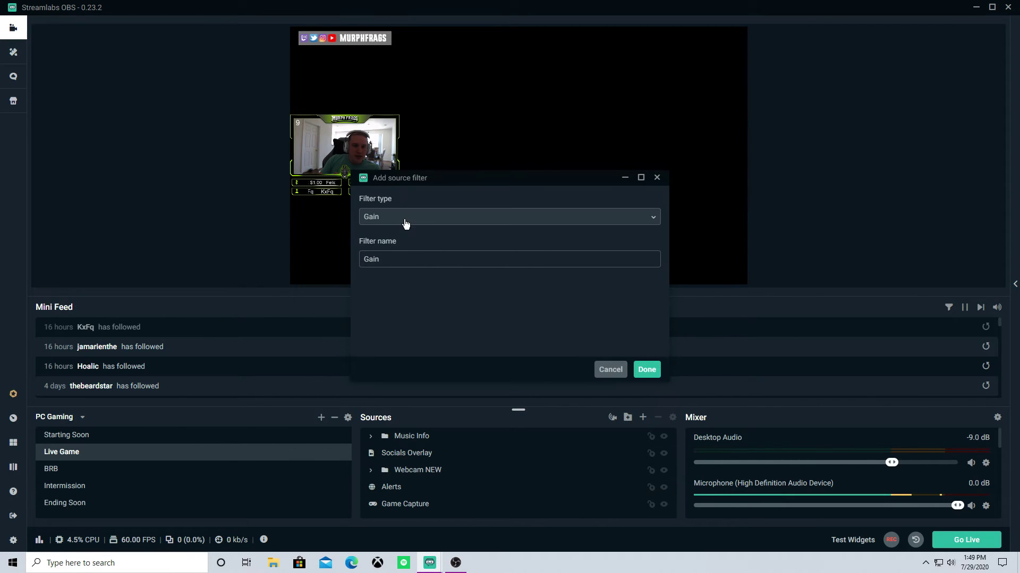
pyautogui.click(646, 370)
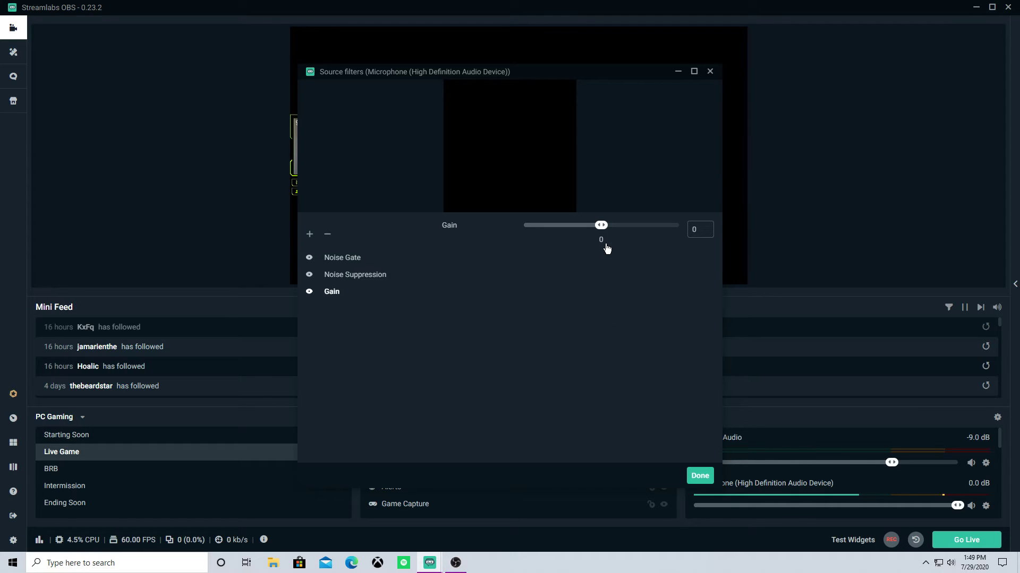
pyautogui.moveTo(957, 506)
pyautogui.mouseDown()
pyautogui.moveTo(941, 506)
pyautogui.moveTo(957, 506)
pyautogui.mouseUp()
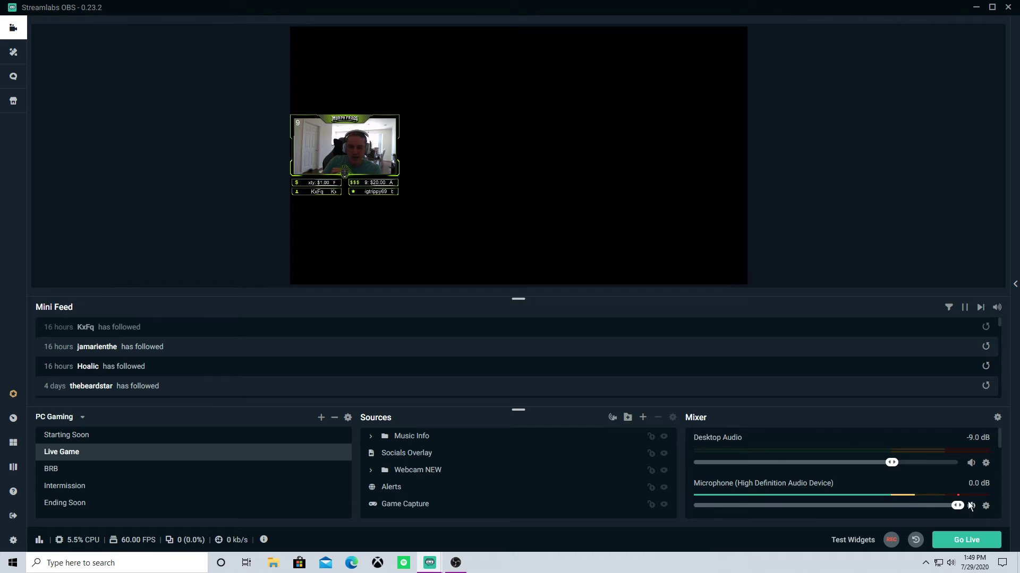
pyautogui.click(435, 544)
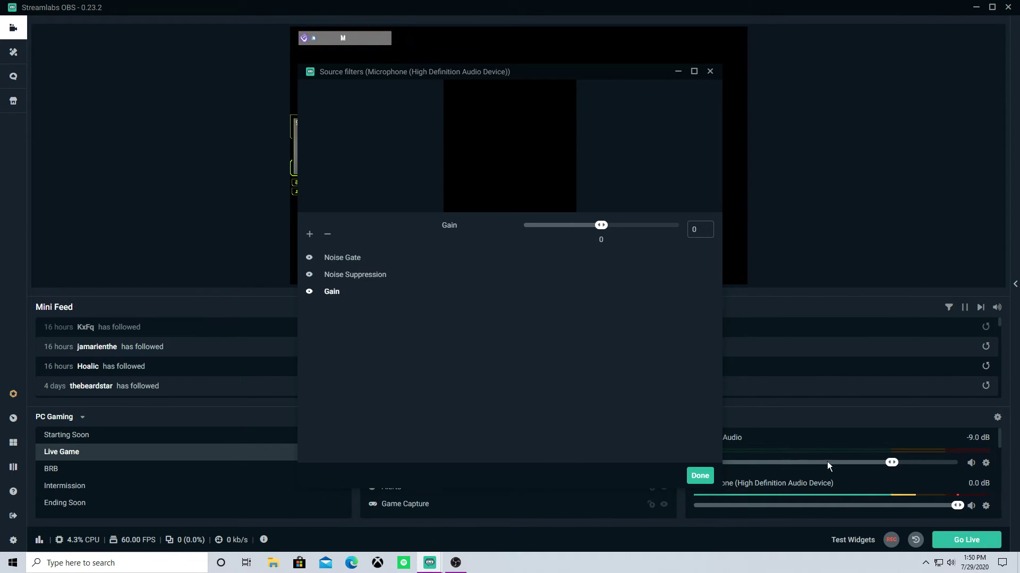
# Step: Raise the microphone's Gain to 13.6 and check the effect on its mixer level
pyautogui.moveTo(596, 226); pyautogui.dragTo(637, 227)
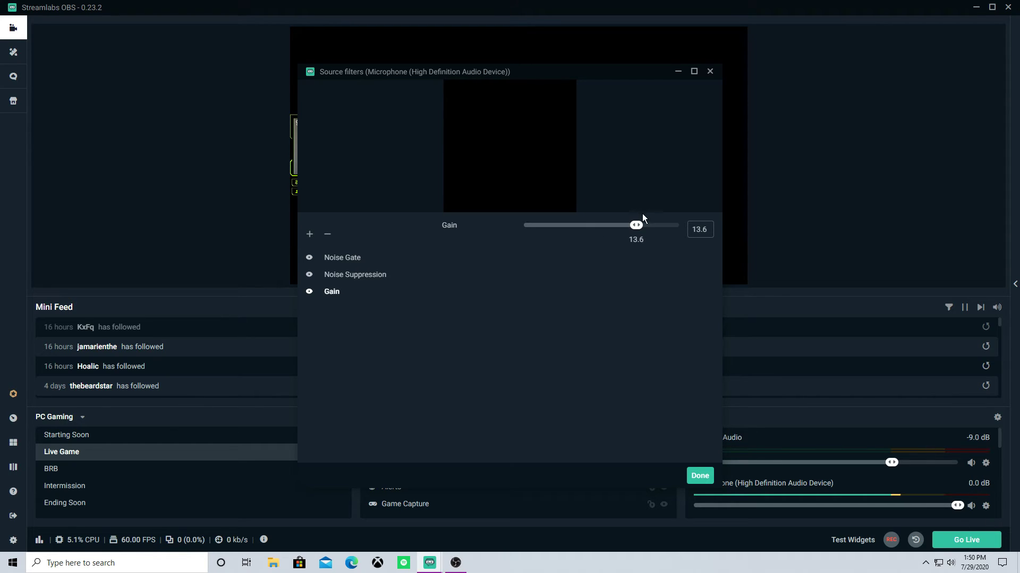
pyautogui.click(953, 502)
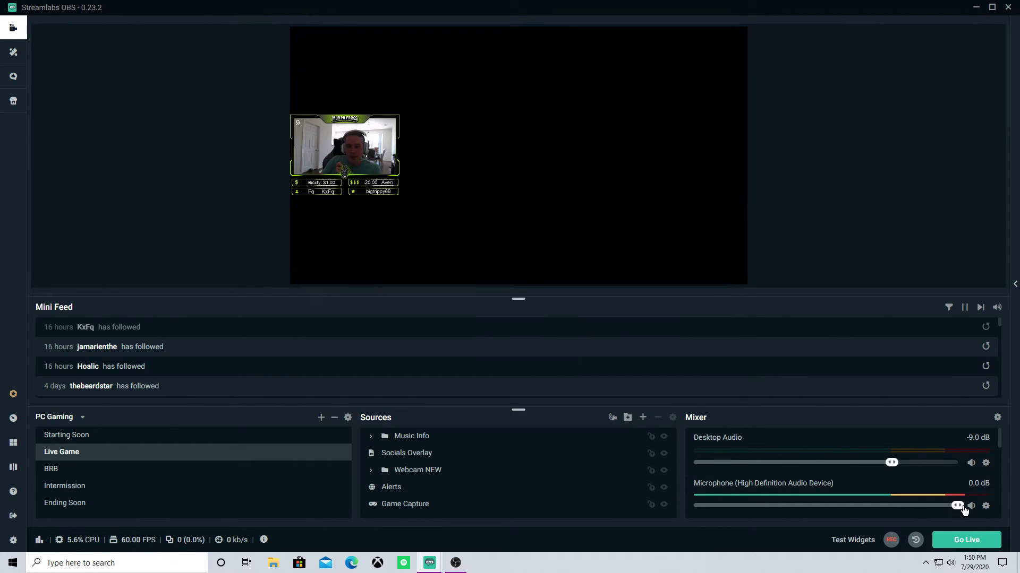
pyautogui.moveTo(434, 567)
pyautogui.click(420, 542)
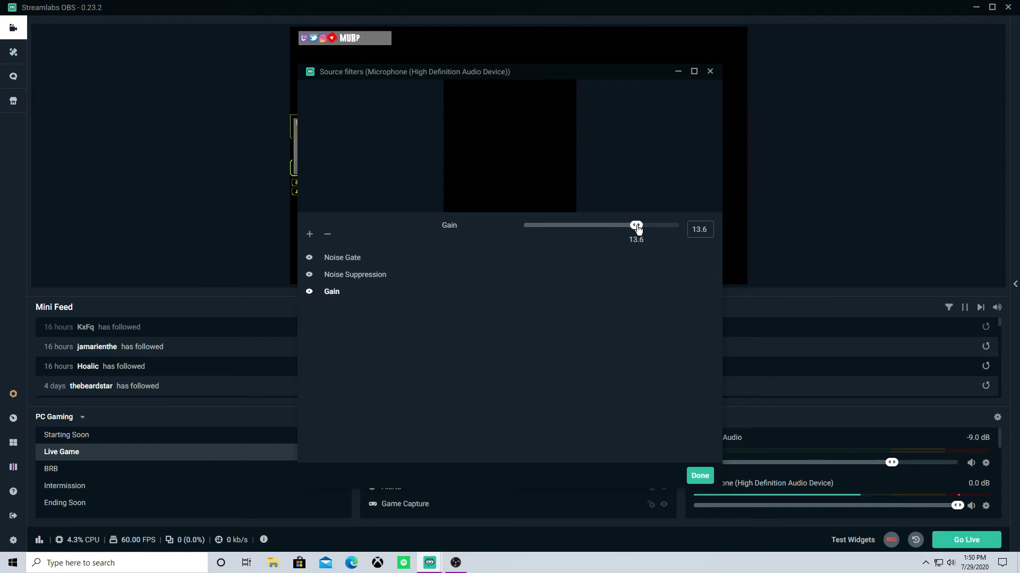
# Step: Bring the microphone's Gain back down close to zero, trying a negative value and ending at 0.3
pyautogui.moveTo(637, 226); pyautogui.dragTo(600, 224)
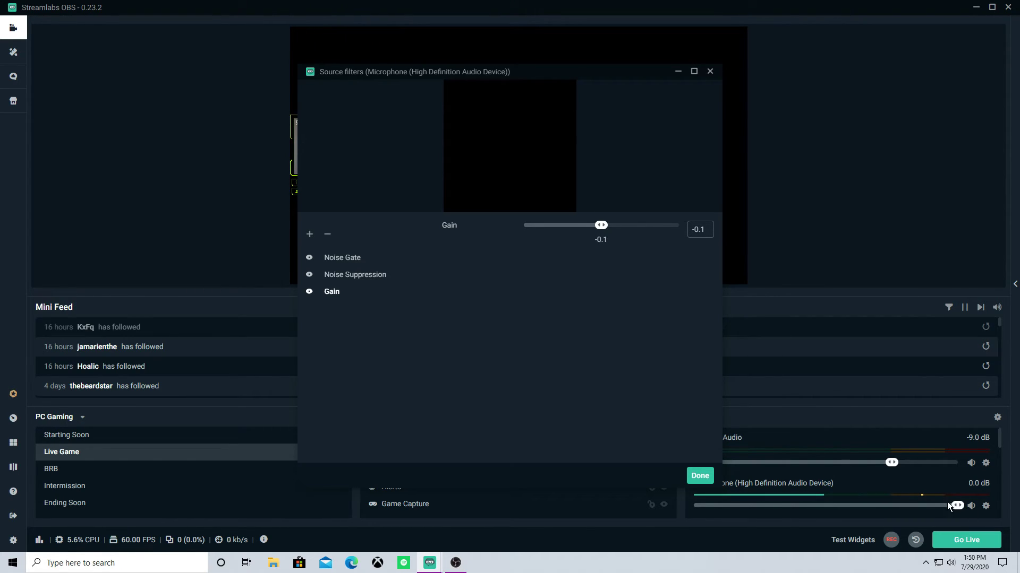
pyautogui.moveTo(601, 226); pyautogui.dragTo(586, 228)
pyautogui.moveTo(584, 227); pyautogui.dragTo(603, 227)
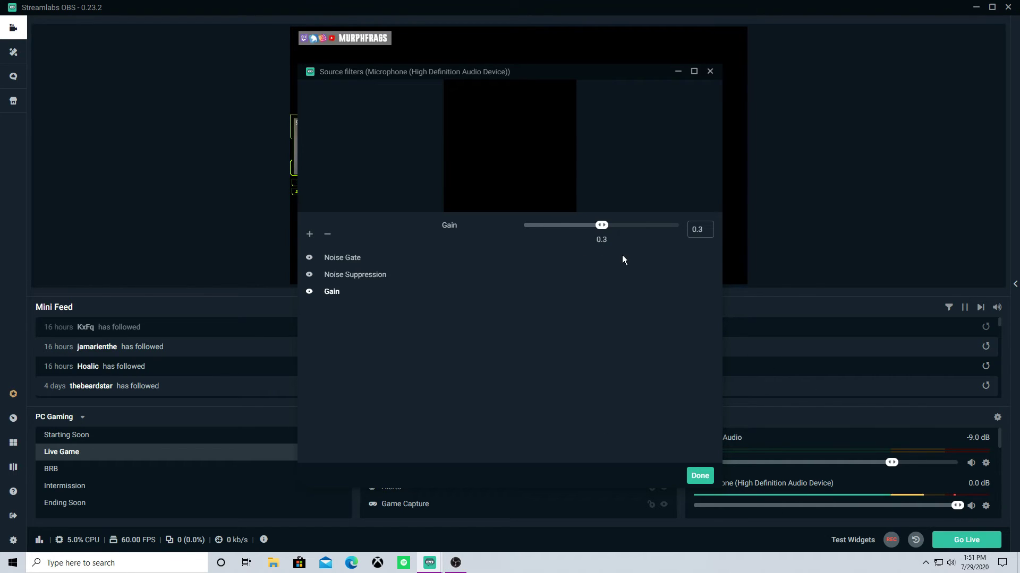
pyautogui.moveTo(601, 225)
pyautogui.mouseDown()
pyautogui.moveTo(616, 227)
pyautogui.moveTo(603, 229)
pyautogui.mouseUp()
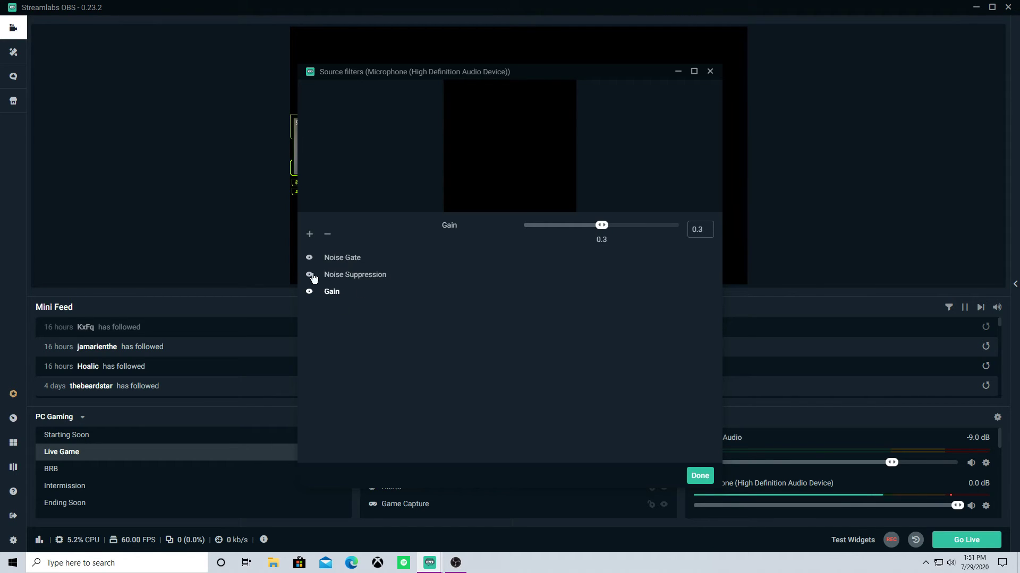
# Step: Check the Noise Gate and Noise Suppression settings and set the microphone's Gain to 0.1
pyautogui.click(359, 260)
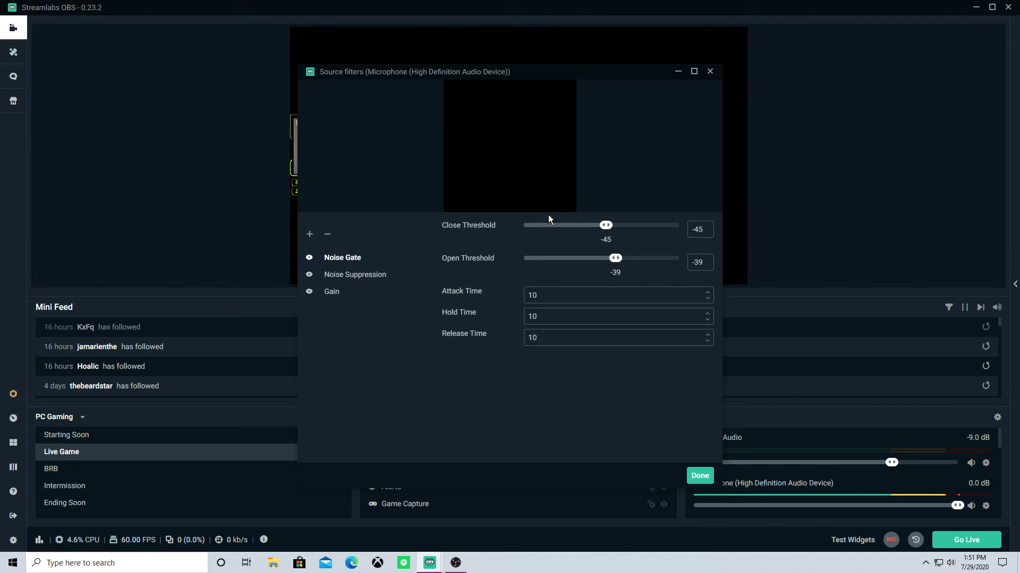
pyautogui.click(374, 276)
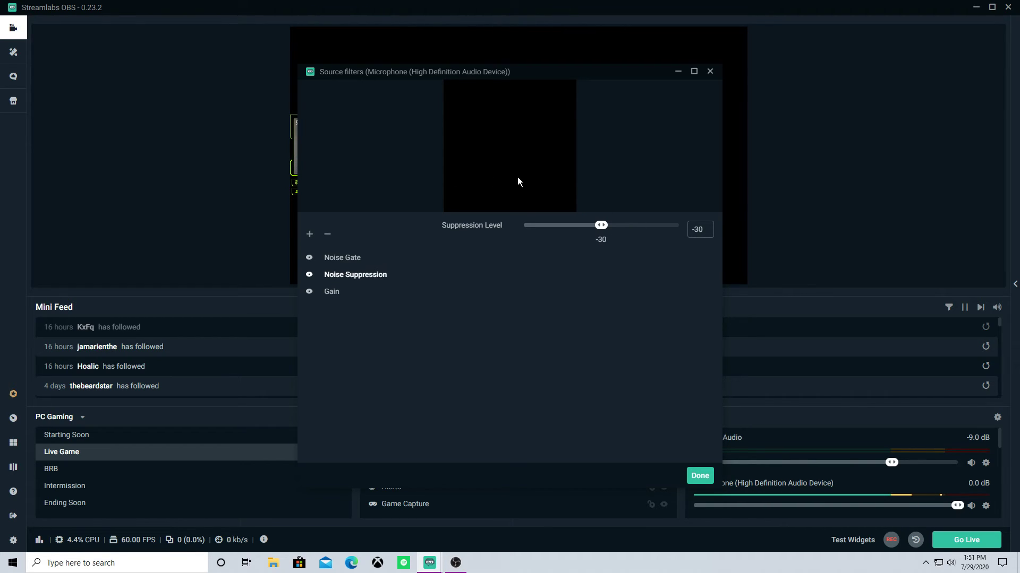
pyautogui.click(346, 261)
pyautogui.click(336, 291)
pyautogui.moveTo(602, 226); pyautogui.dragTo(600, 230)
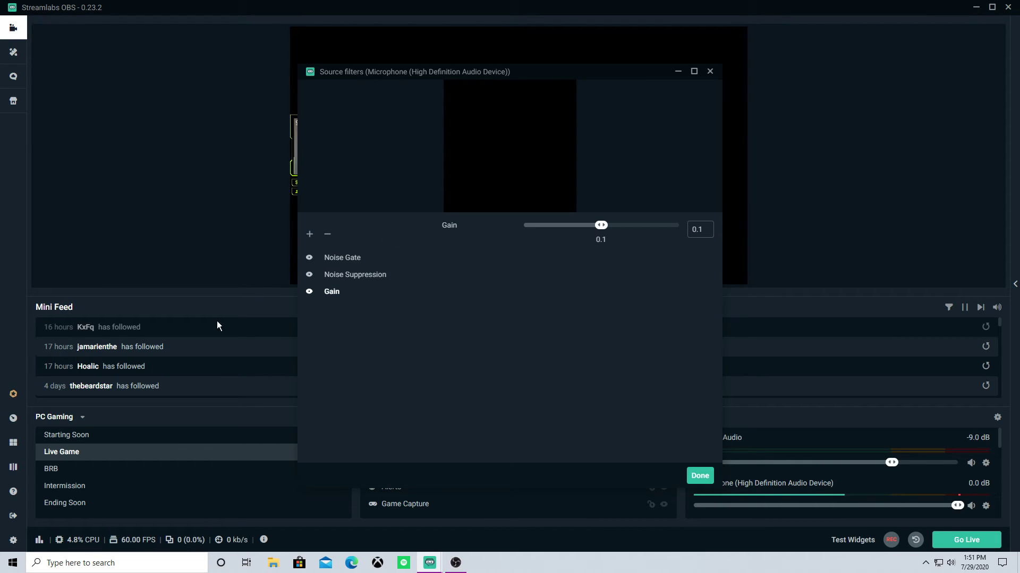
# Step: Review the settings of the microphone's Noise Gate, Noise Suppression and Gain filters and close the filter window
pyautogui.click(362, 260)
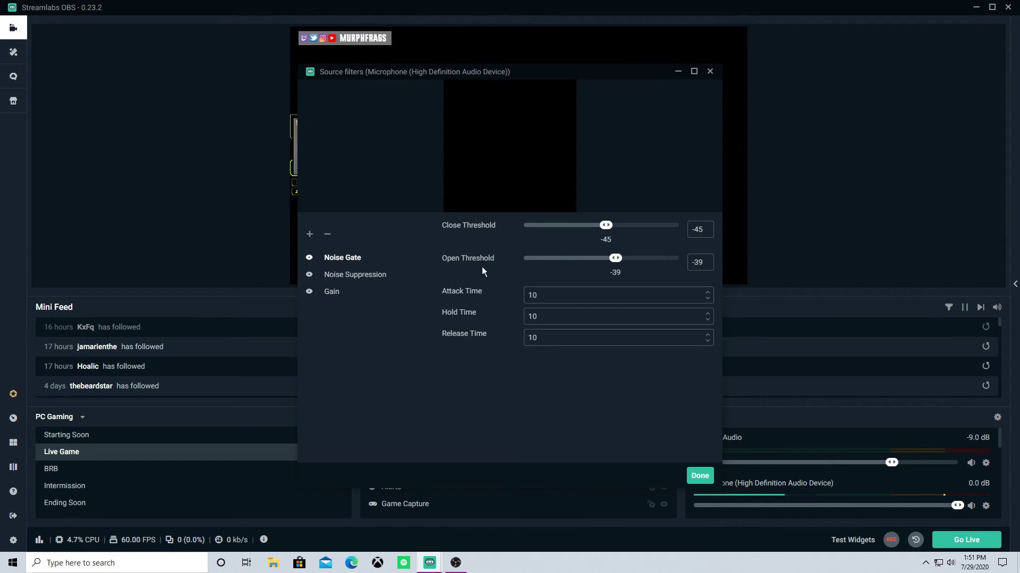
pyautogui.click(357, 276)
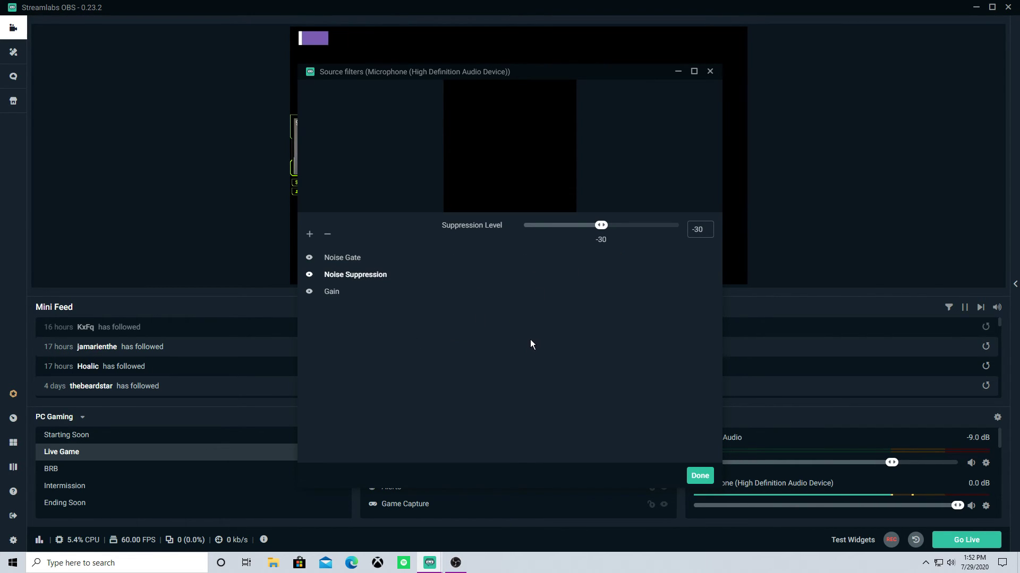
pyautogui.click(331, 291)
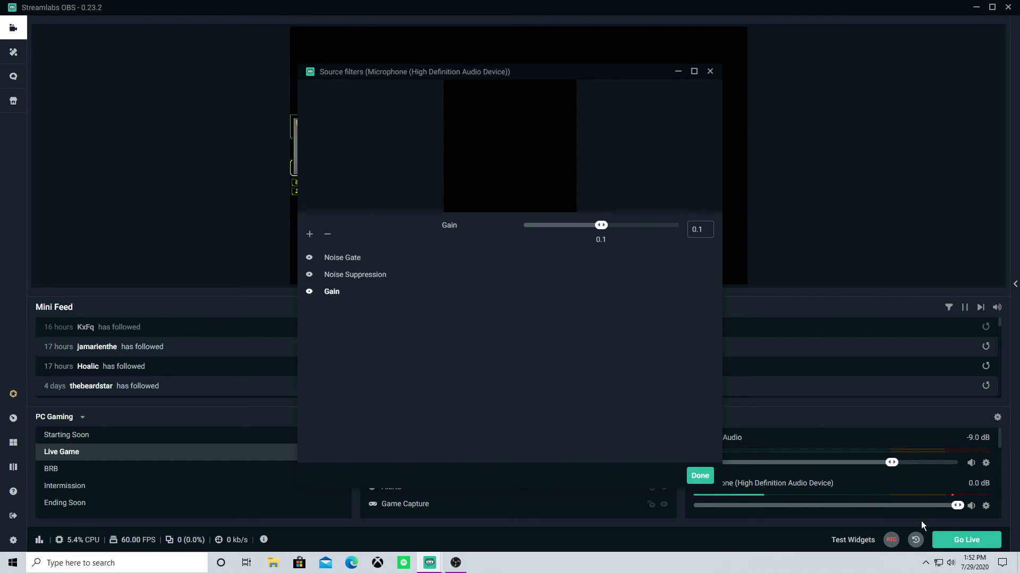
pyautogui.click(340, 258)
pyautogui.click(352, 276)
pyautogui.click(350, 258)
pyautogui.click(355, 275)
pyautogui.click(352, 259)
pyautogui.click(355, 275)
pyautogui.click(351, 263)
pyautogui.click(353, 271)
pyautogui.click(353, 264)
pyautogui.click(353, 272)
pyautogui.click(353, 264)
pyautogui.click(353, 273)
pyautogui.click(353, 266)
pyautogui.click(352, 274)
pyautogui.click(352, 265)
pyautogui.click(353, 274)
pyautogui.click(351, 265)
pyautogui.click(352, 275)
pyautogui.click(340, 292)
pyautogui.click(700, 476)
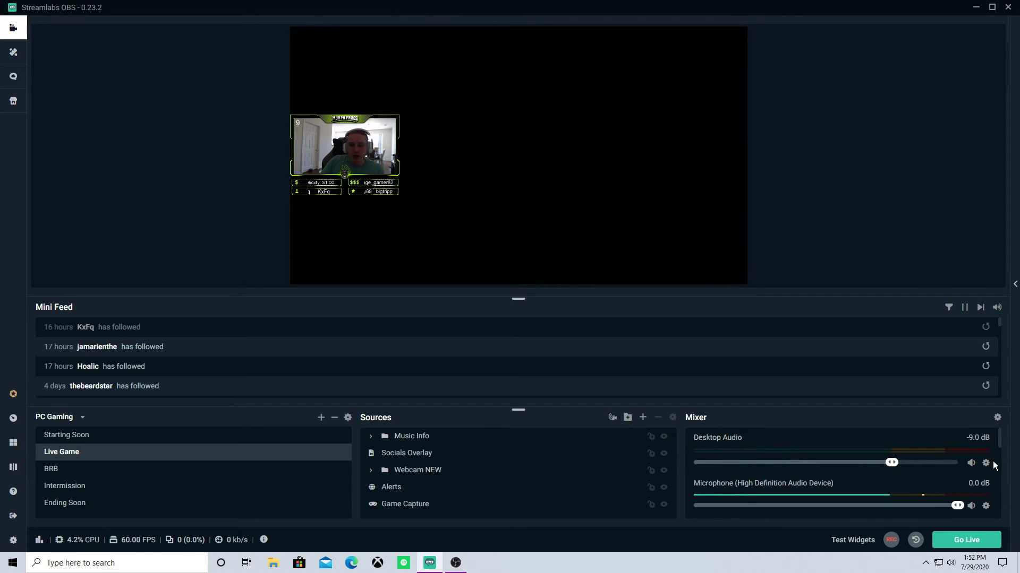
# Step: Open the Desktop Audio filters and examine the filter types on offer, including Noise Suppression, without adding one
pyautogui.click(985, 463)
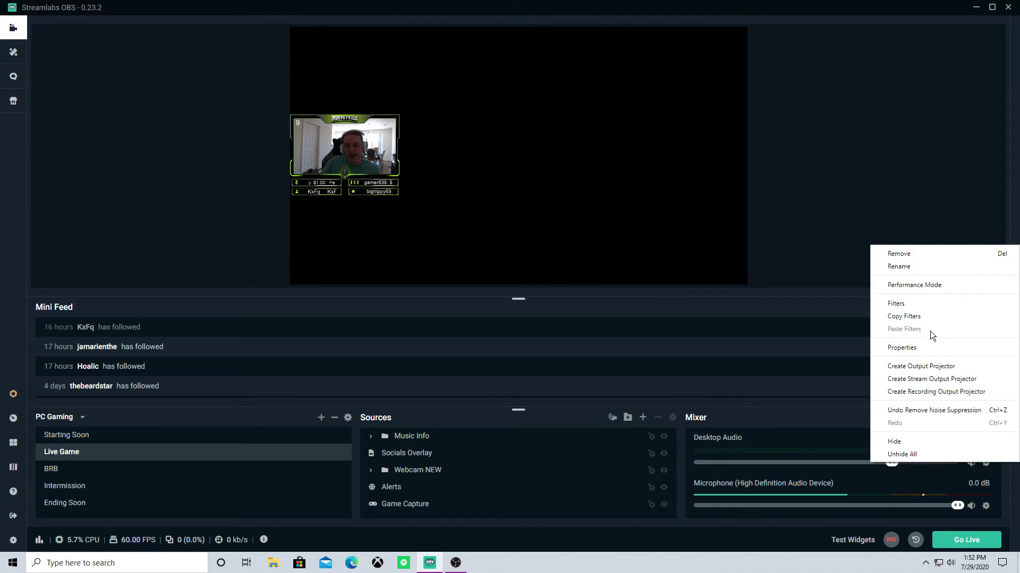
pyautogui.click(923, 315)
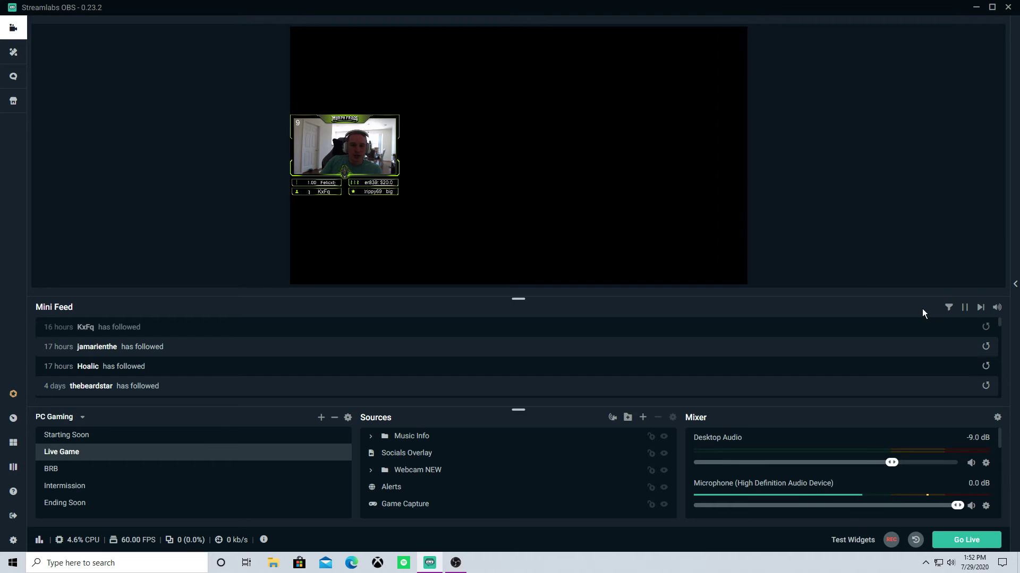
pyautogui.click(309, 239)
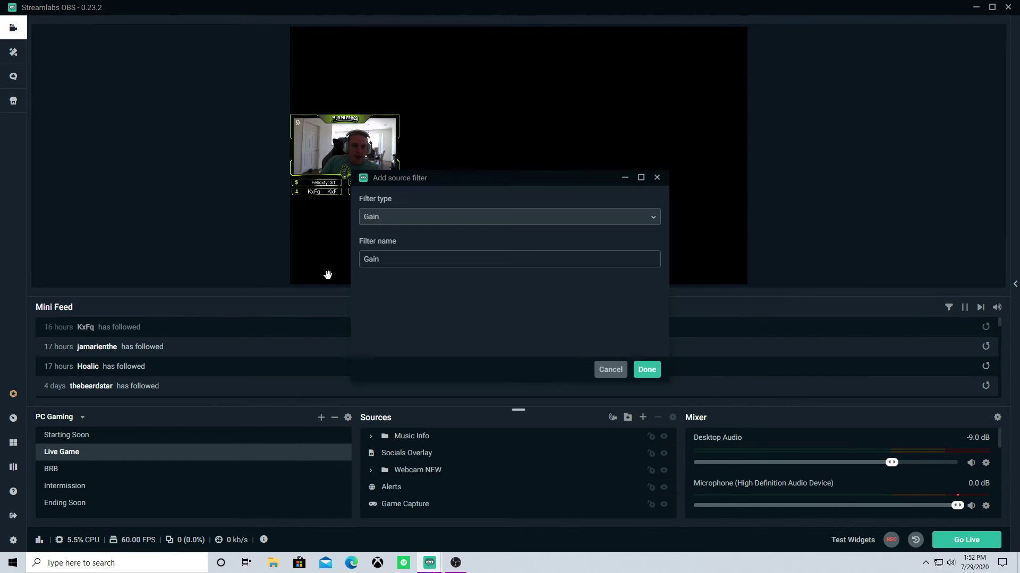
pyautogui.click(457, 217)
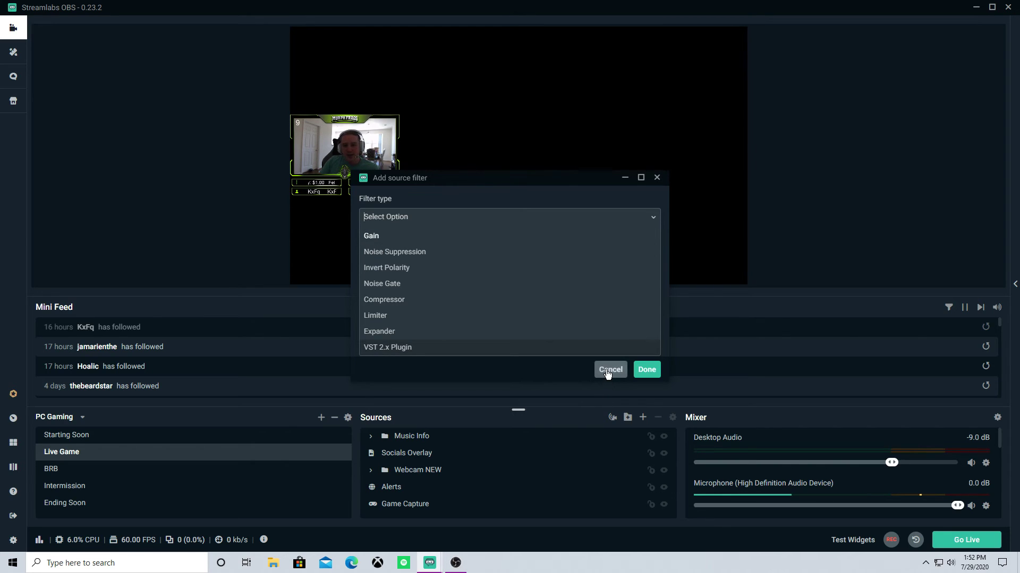
pyautogui.click(608, 372)
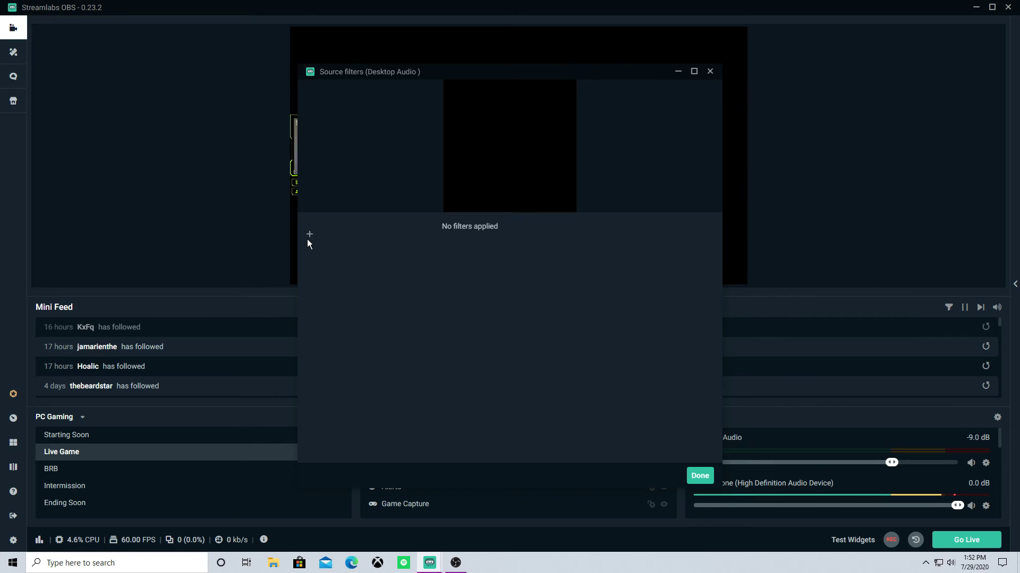
pyautogui.moveTo(426, 74); pyautogui.dragTo(408, 71)
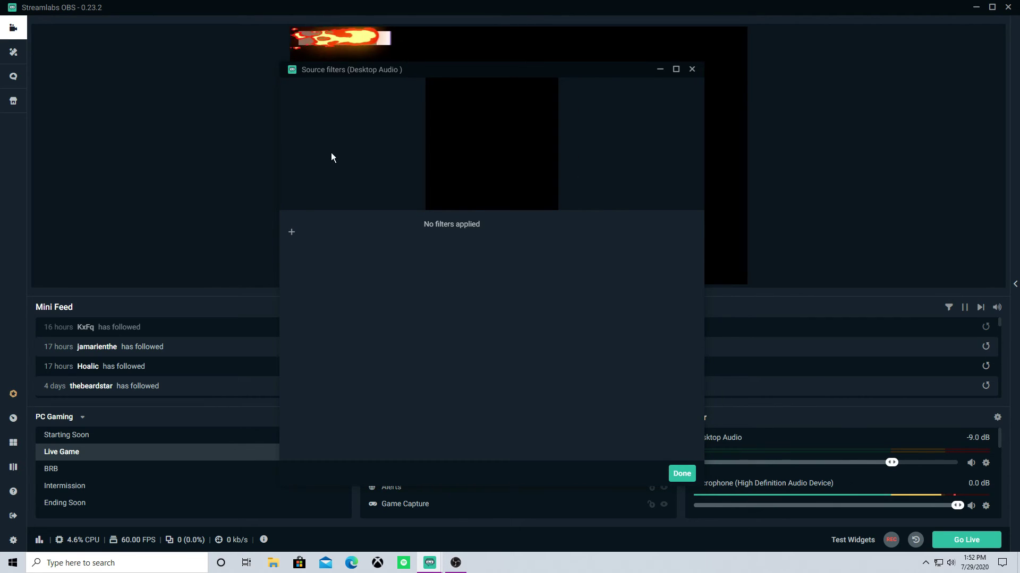
pyautogui.click(291, 231)
pyautogui.click(434, 217)
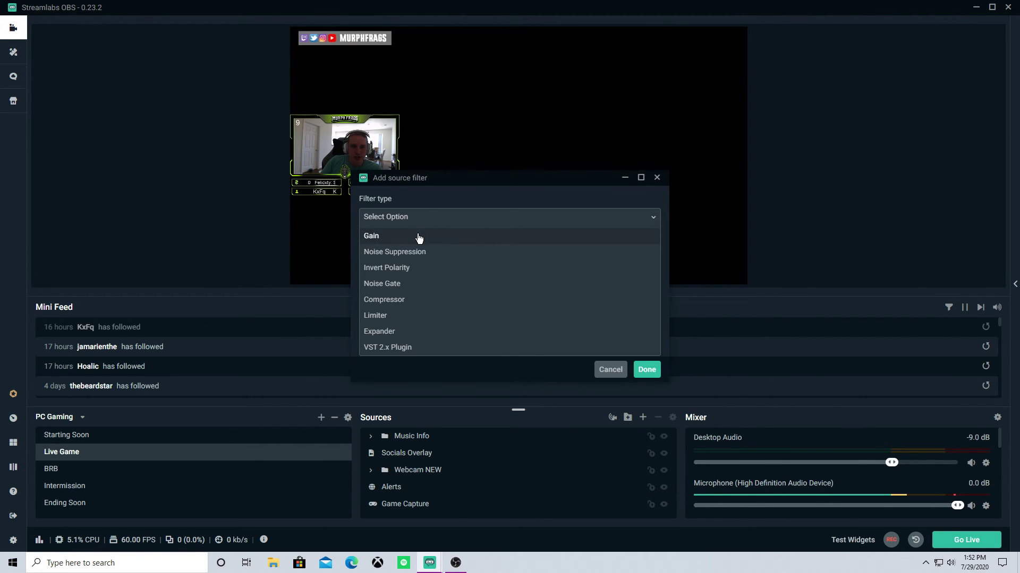
pyautogui.click(446, 250)
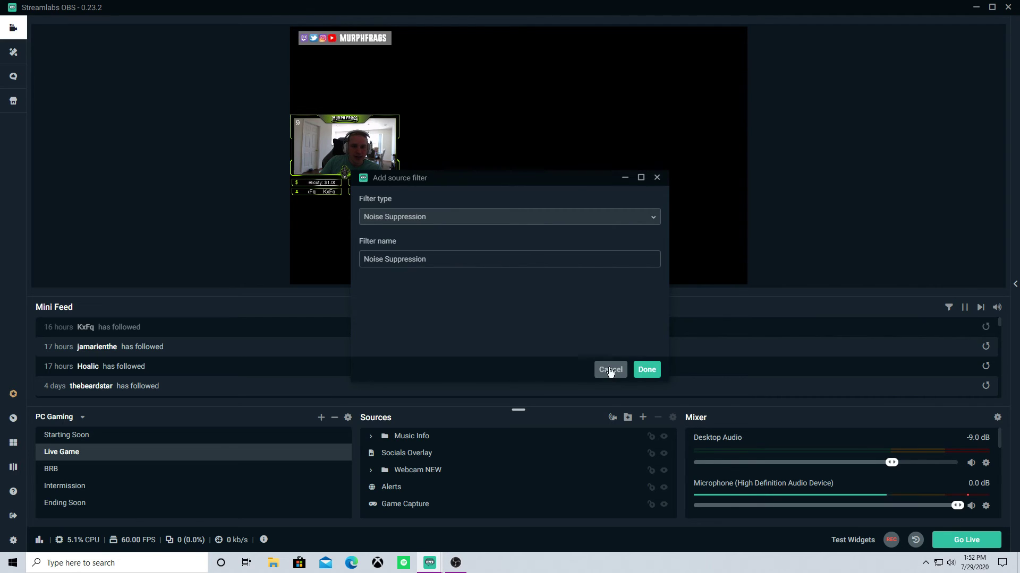
pyautogui.click(610, 370)
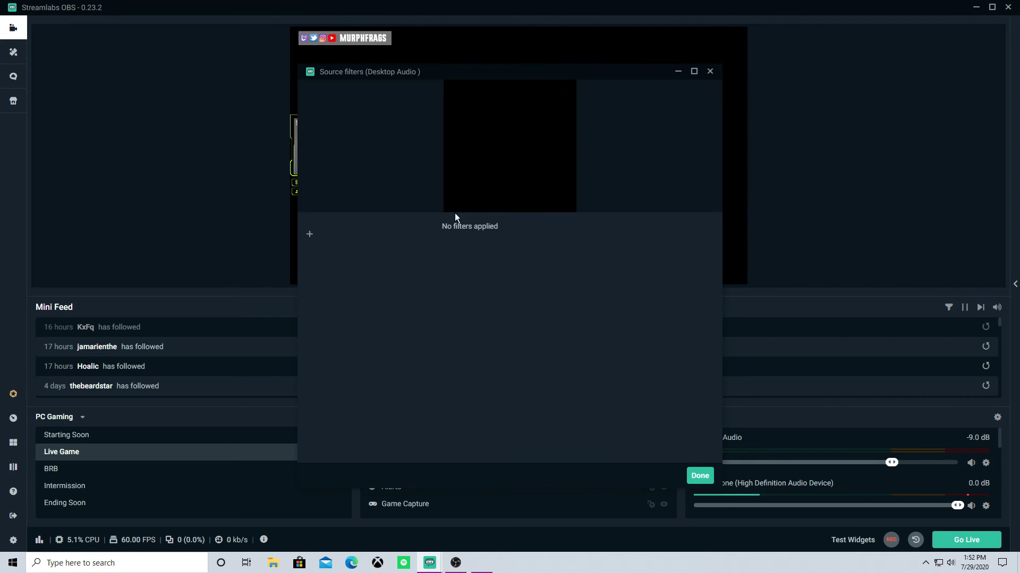
pyautogui.click(710, 71)
# Step: Look through all audio sources in the mixer and the options available for Desktop Audio
pyautogui.scroll(-3, 859, 471)
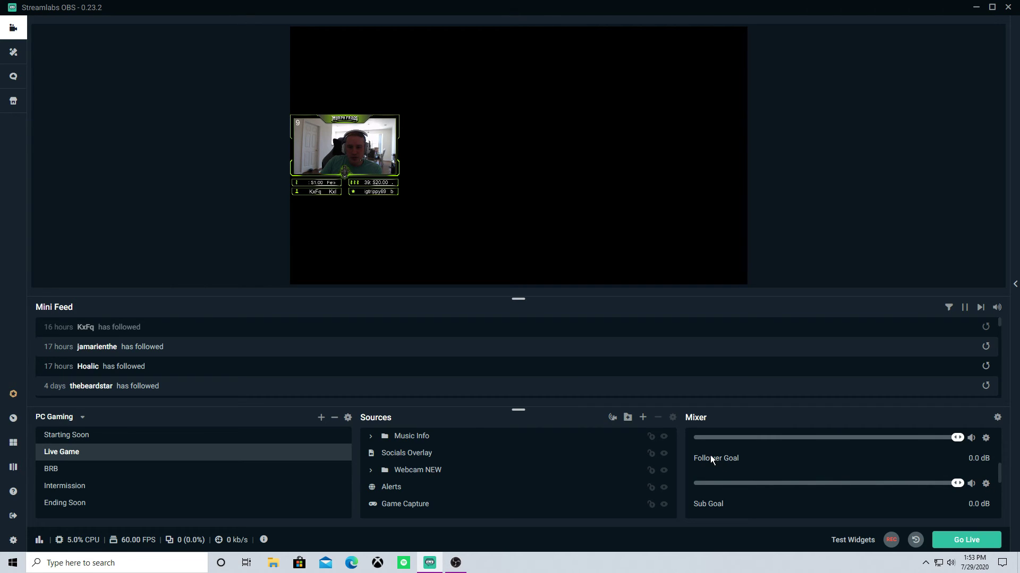
pyautogui.scroll(-4, 753, 470)
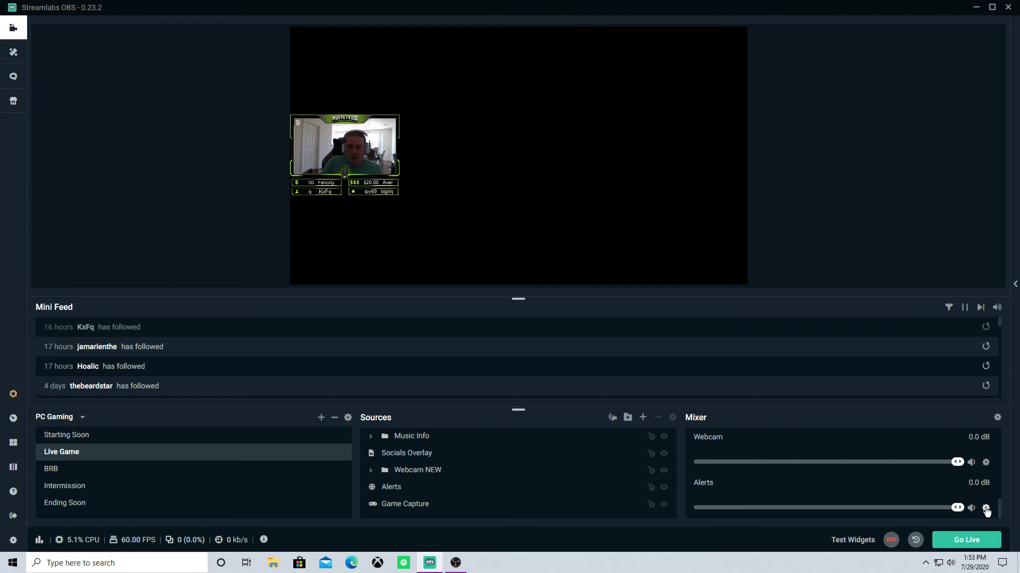
pyautogui.scroll(7, 833, 465)
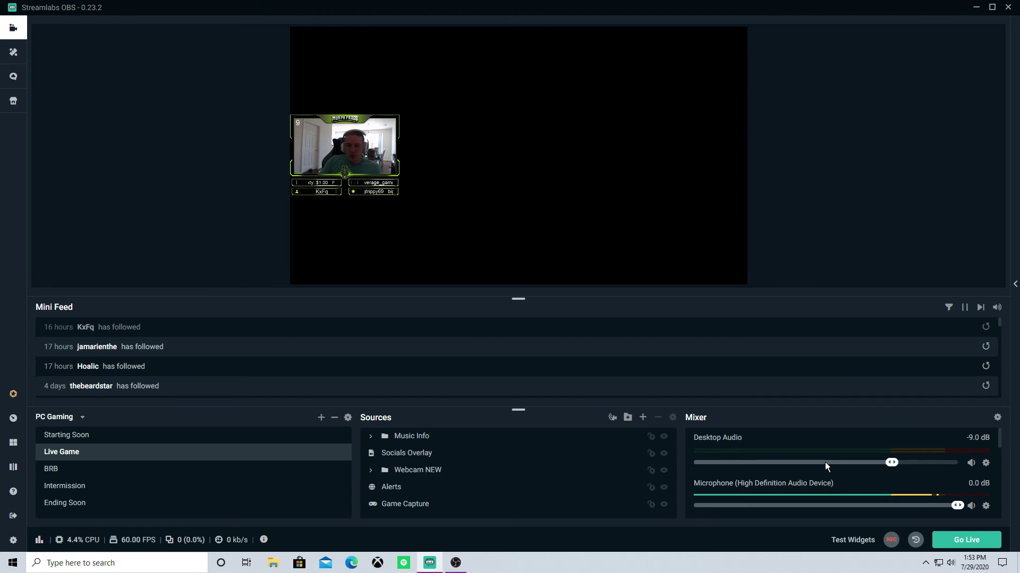
pyautogui.rightClick(983, 469)
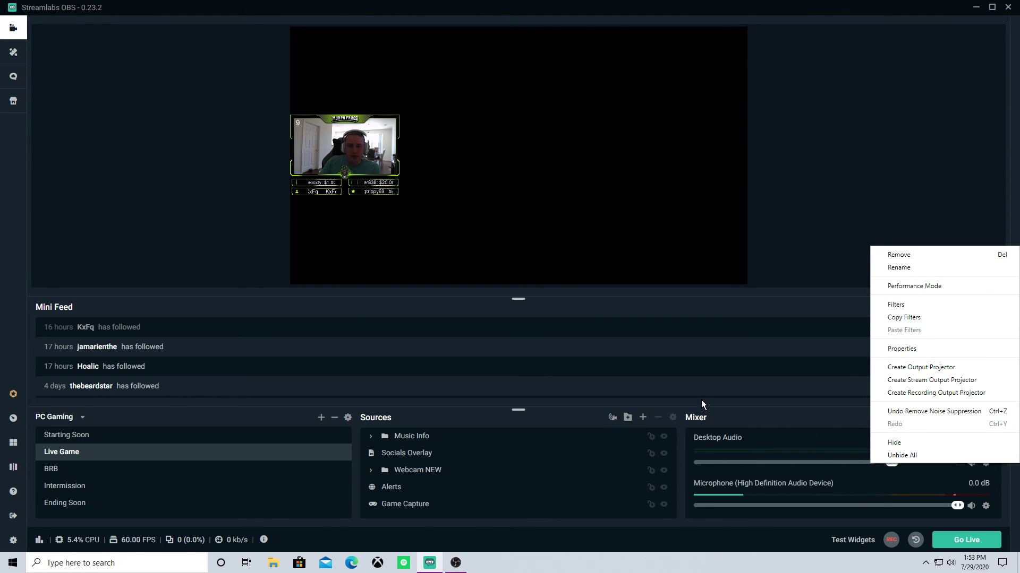
# Step: Switch to the Starting Soon scene and view the settings categories without changing anything
pyautogui.click(154, 433)
pyautogui.click(13, 541)
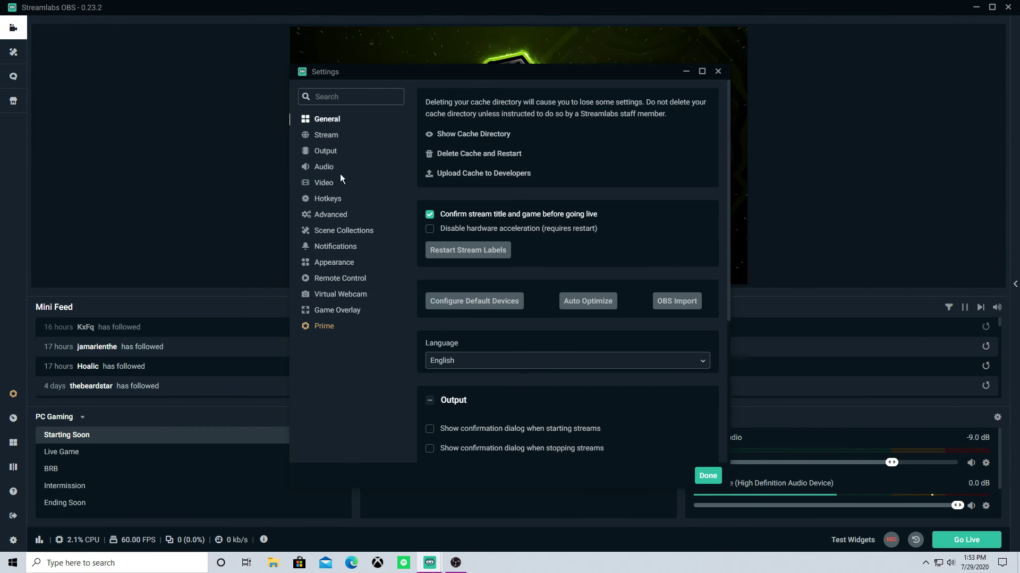
pyautogui.click(718, 71)
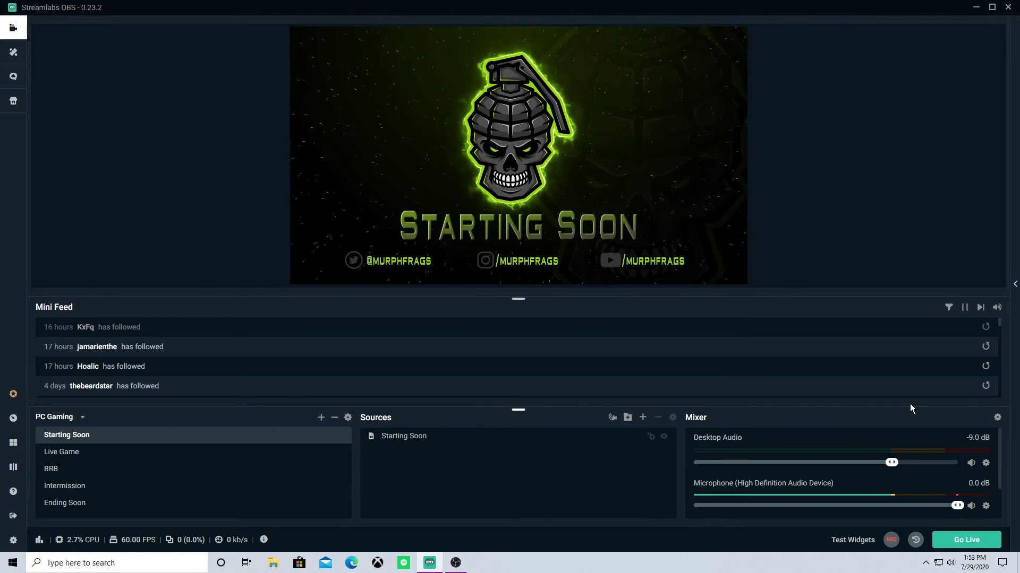